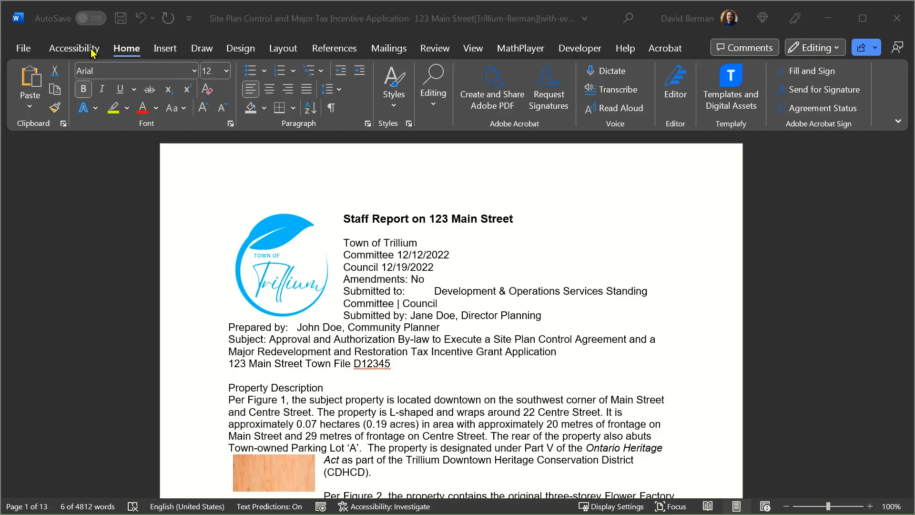
# - Run the accessibility checker on the staff report
pyautogui.click(439, 51)
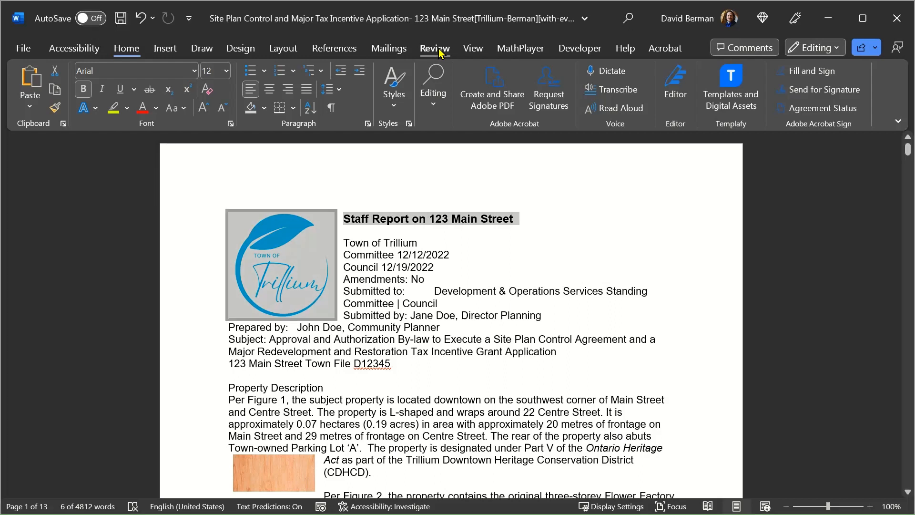
pyautogui.click(439, 49)
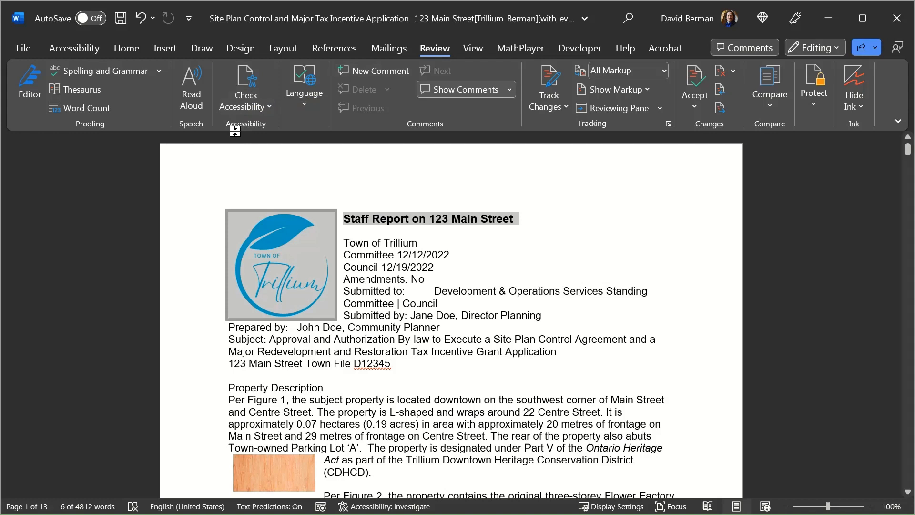
pyautogui.click(248, 106)
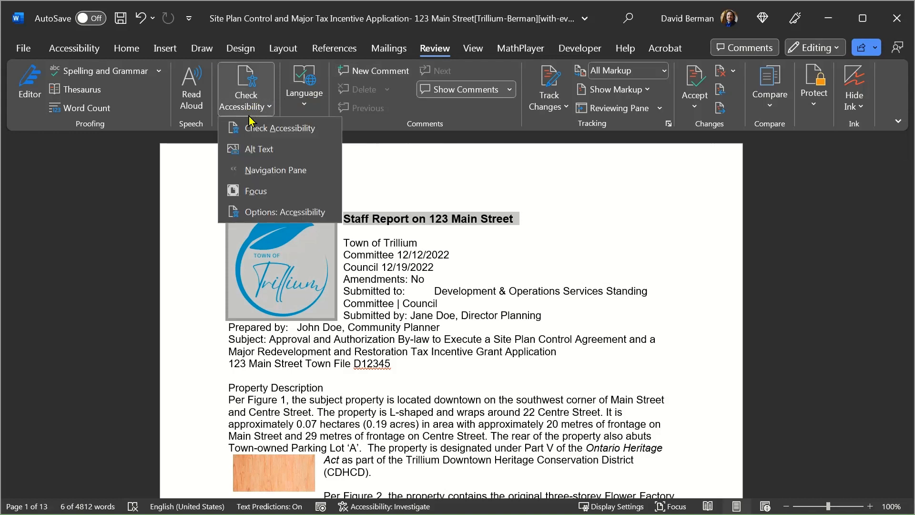
pyautogui.click(270, 133)
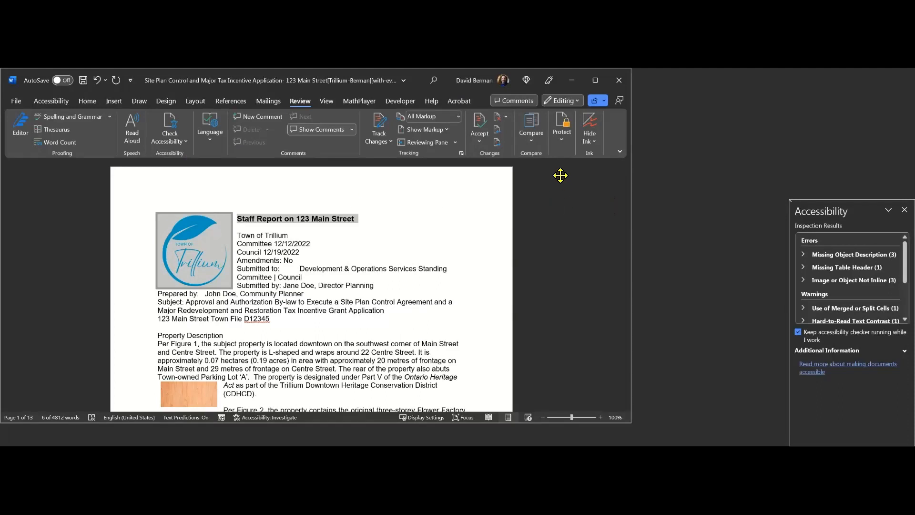
# - Float the Accessibility pane over the document and lengthen it to fit the full inspection results
pyautogui.moveTo(560, 176); pyautogui.dragTo(571, 178)
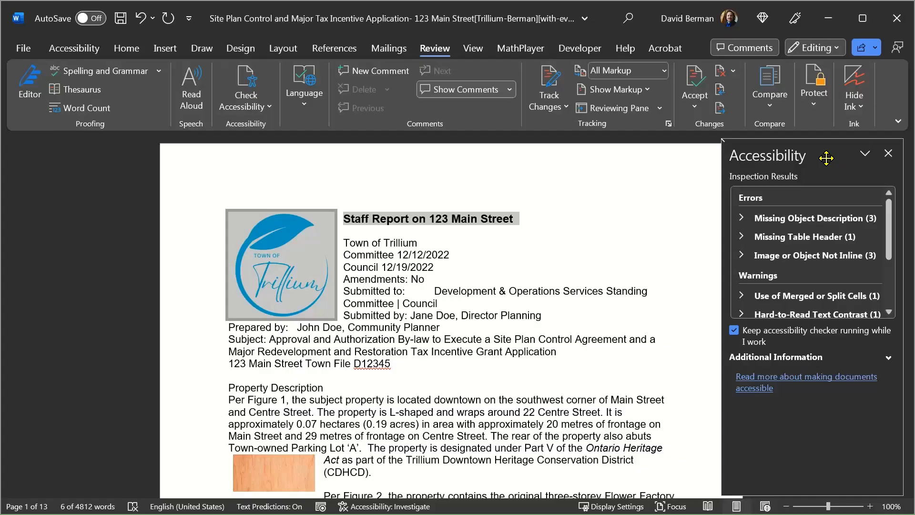
pyautogui.click(865, 157)
pyautogui.click(895, 173)
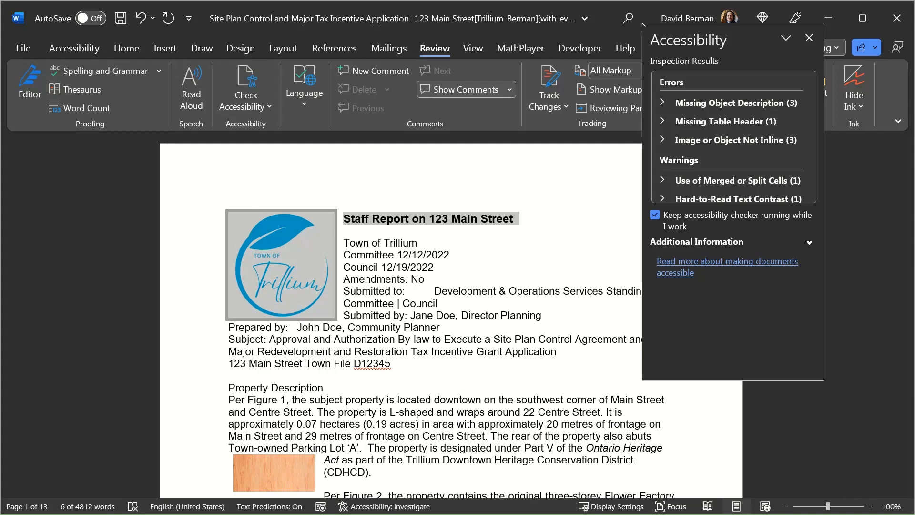
pyautogui.moveTo(734, 380); pyautogui.dragTo(733, 514)
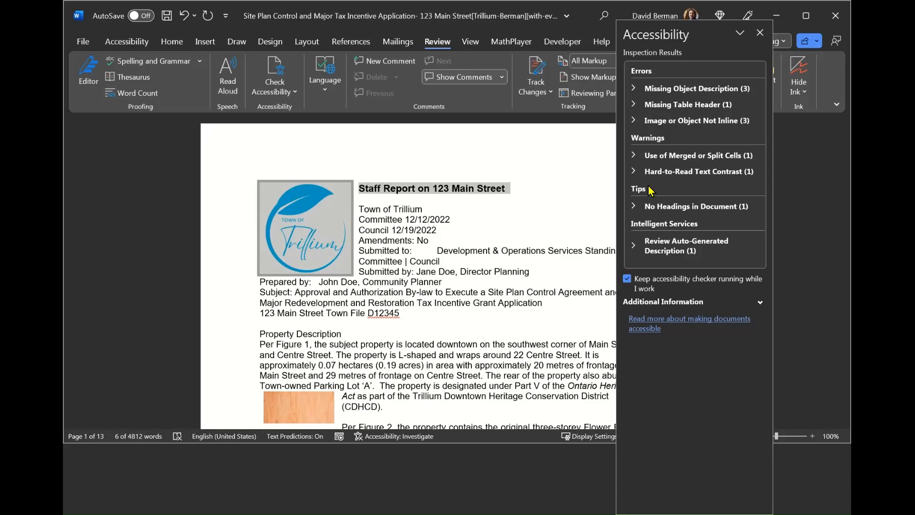
# - Expand every category in the inspection results to review the flagged errors, warnings, tips and intelligent services items
pyautogui.click(634, 89)
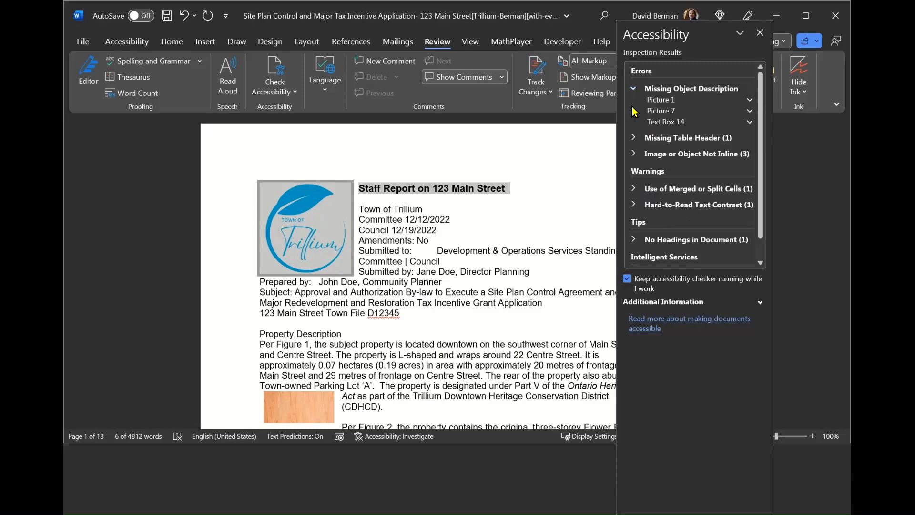
pyautogui.click(634, 138)
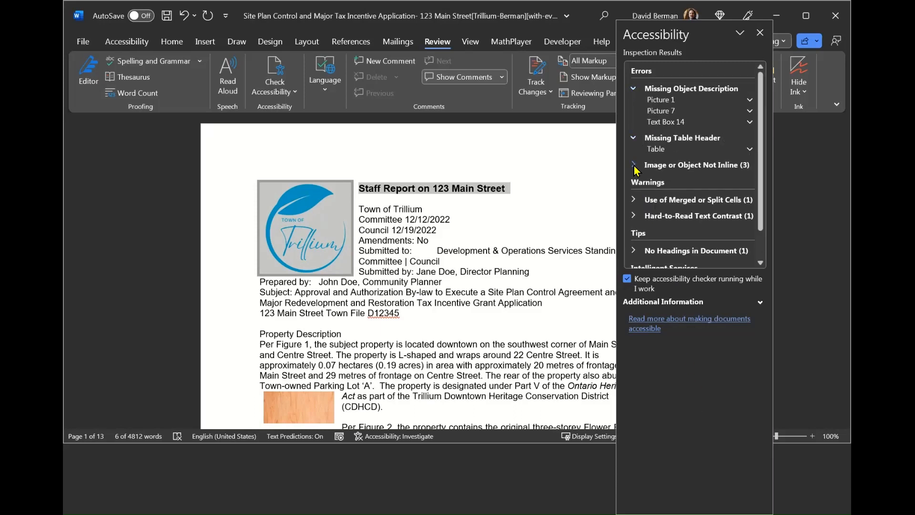
pyautogui.click(634, 165)
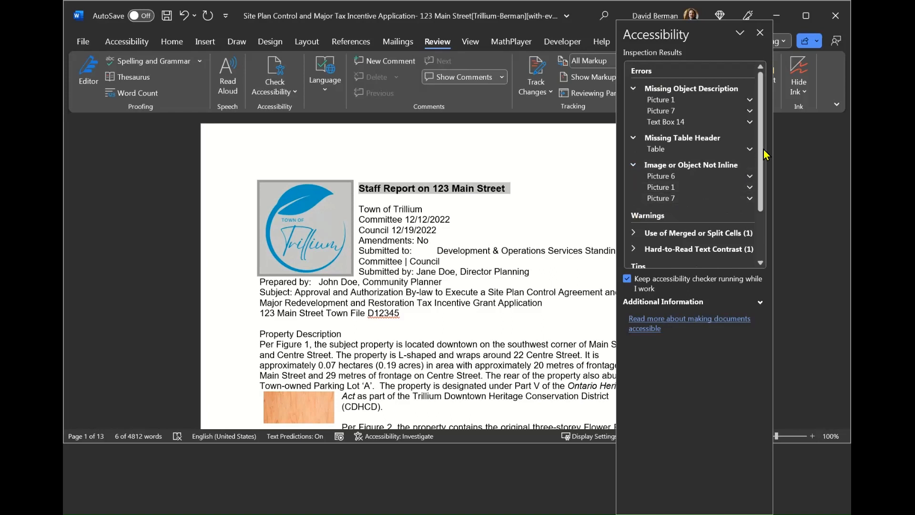
pyautogui.scroll(-3, 730, 181)
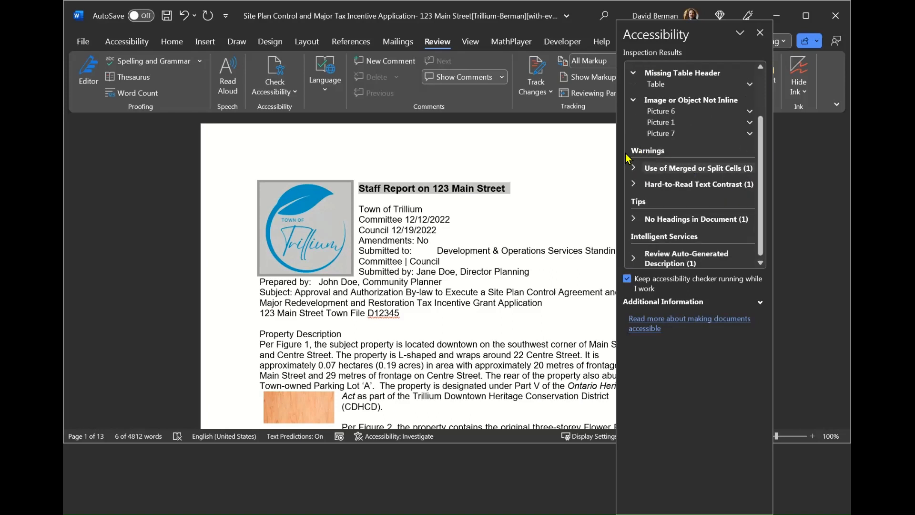
pyautogui.click(633, 167)
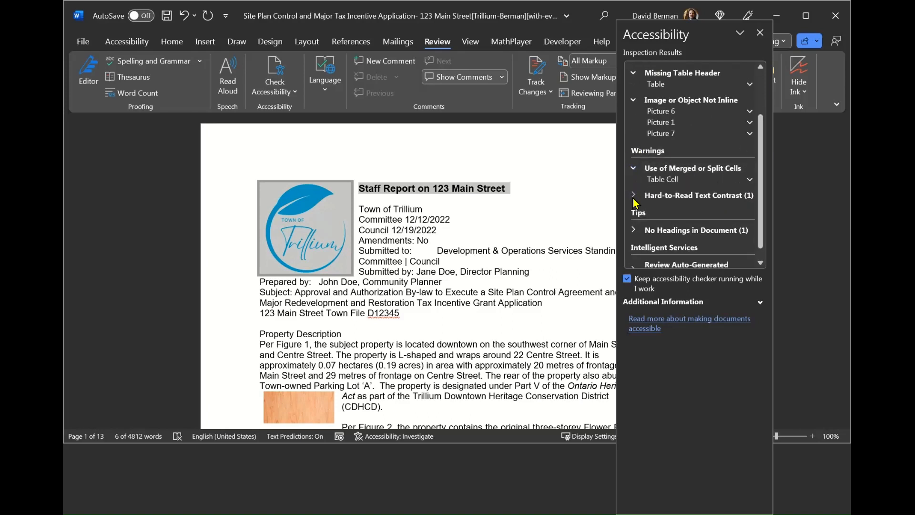
pyautogui.click(634, 195)
pyautogui.click(634, 241)
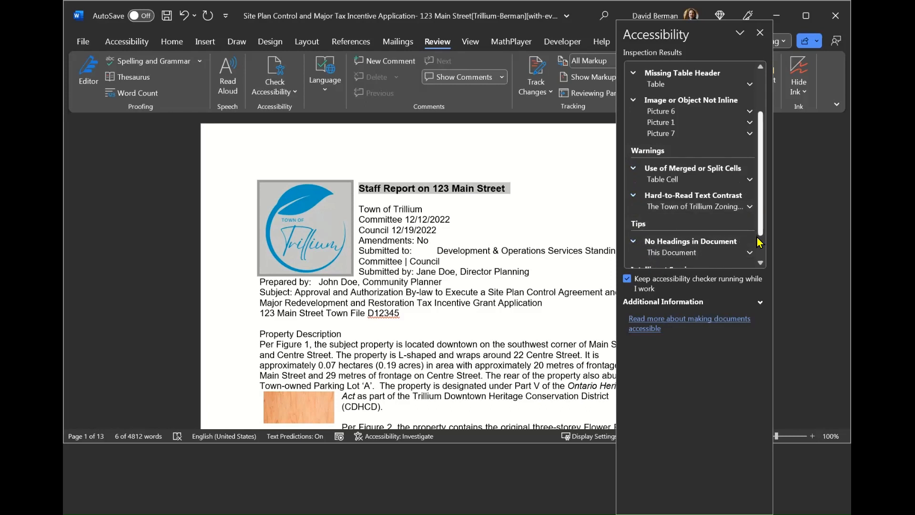
pyautogui.scroll(-2, 759, 201)
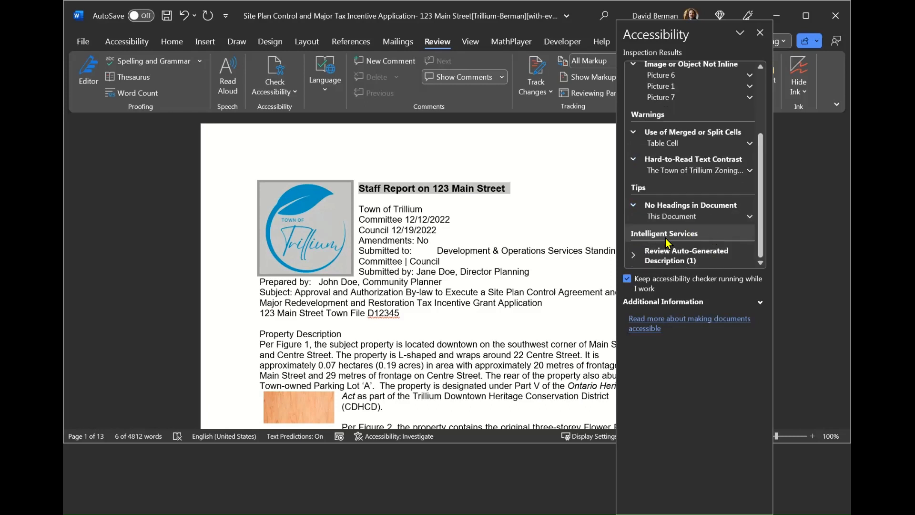
pyautogui.click(634, 257)
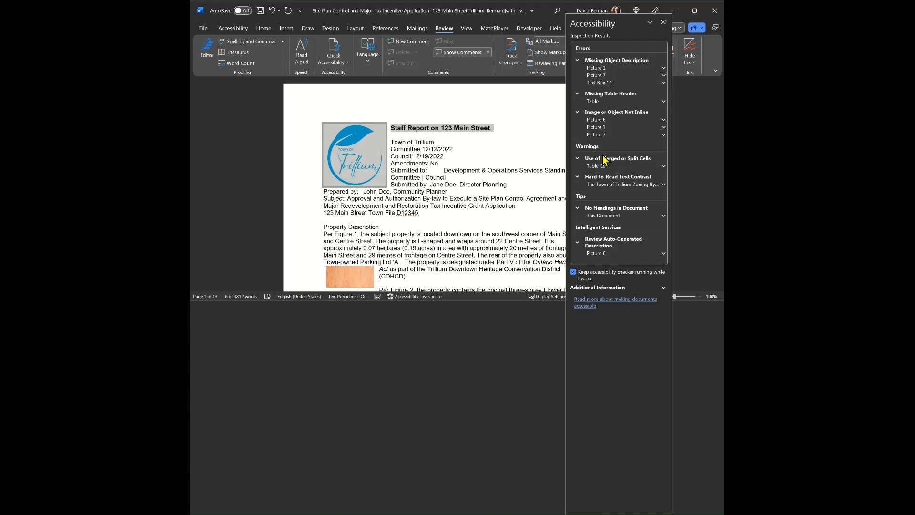
pyautogui.moveTo(583, 150)
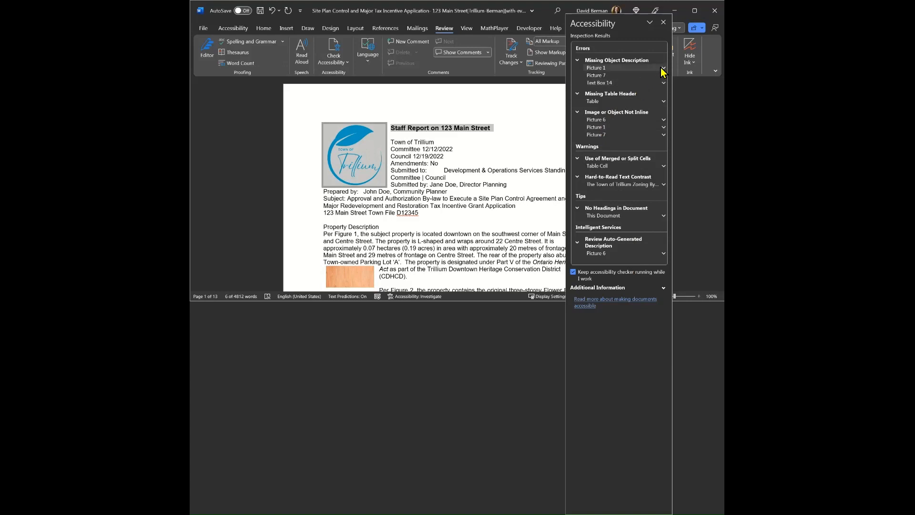
# - Collapse all the expanded categories in the inspection results
pyautogui.click(578, 60)
pyautogui.click(578, 72)
pyautogui.click(577, 82)
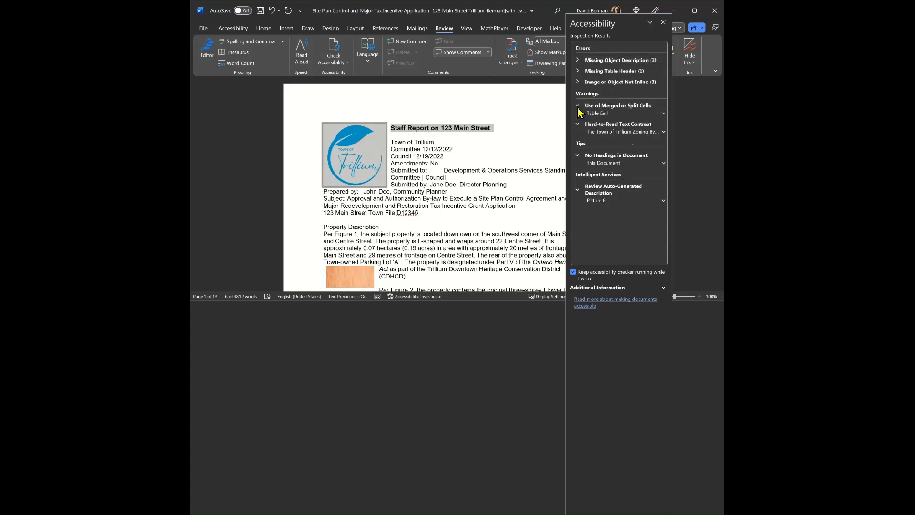
pyautogui.click(578, 106)
pyautogui.click(578, 116)
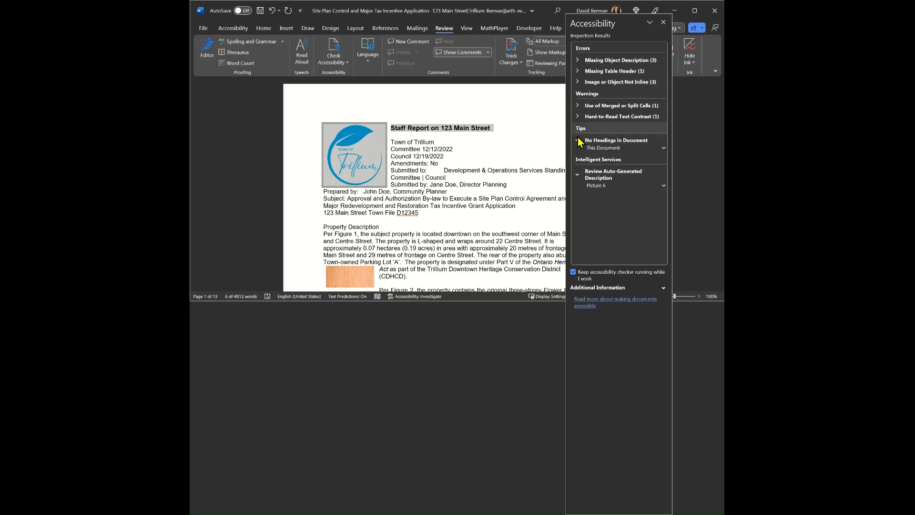
pyautogui.click(578, 140)
pyautogui.click(578, 167)
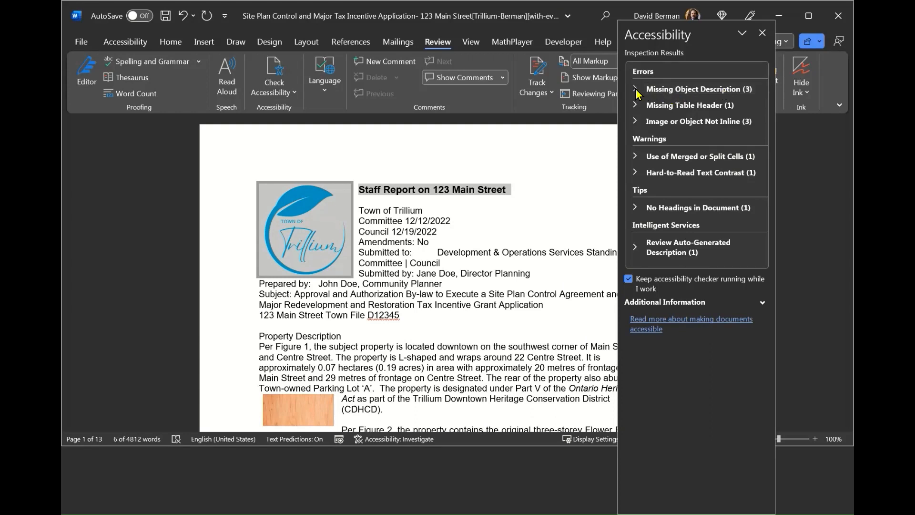
# - Mark Picture 1, listed under Missing Object Description, as decorative
pyautogui.click(660, 90)
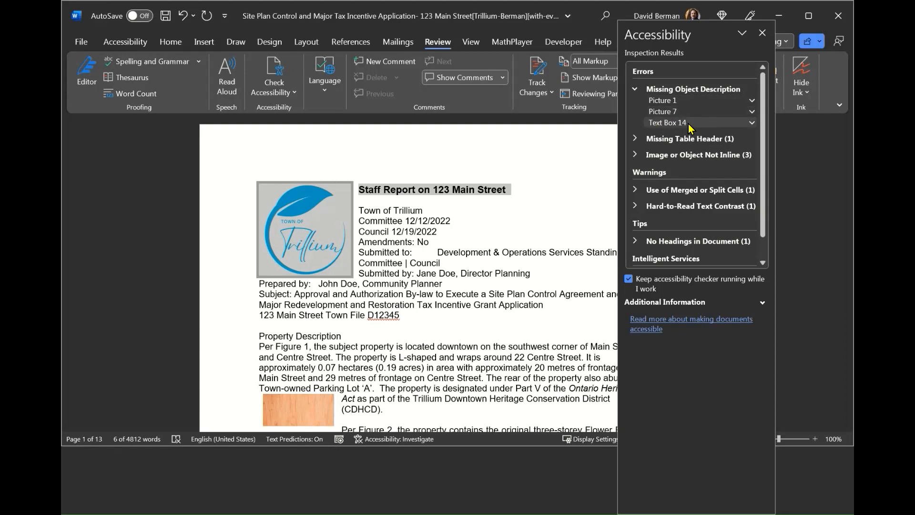
pyautogui.click(663, 102)
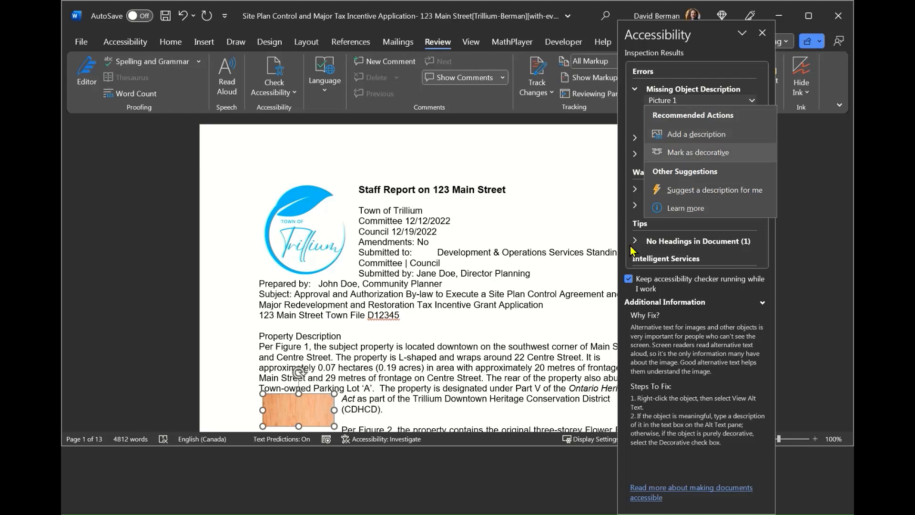
pyautogui.click(697, 154)
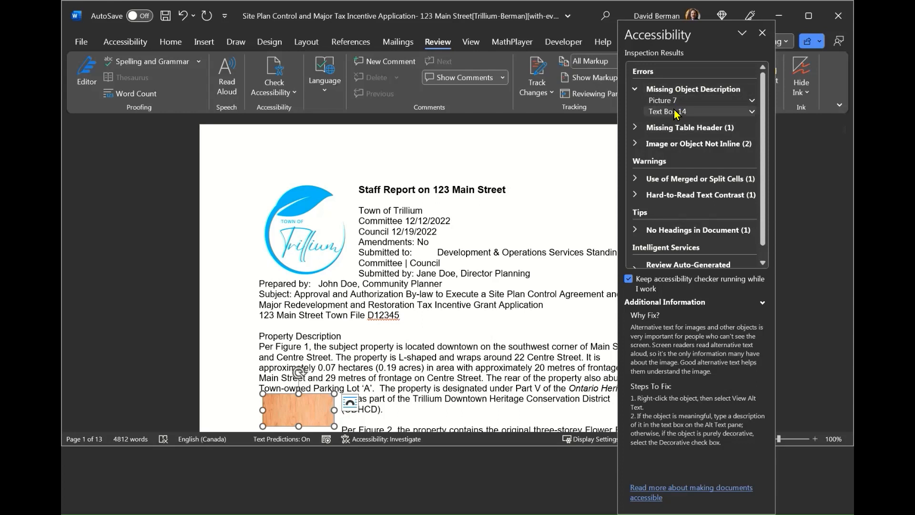
# - Open the alt text settings of the wood-texture picture on page 1 and dock the floating Accessibility pane
pyautogui.click(282, 378)
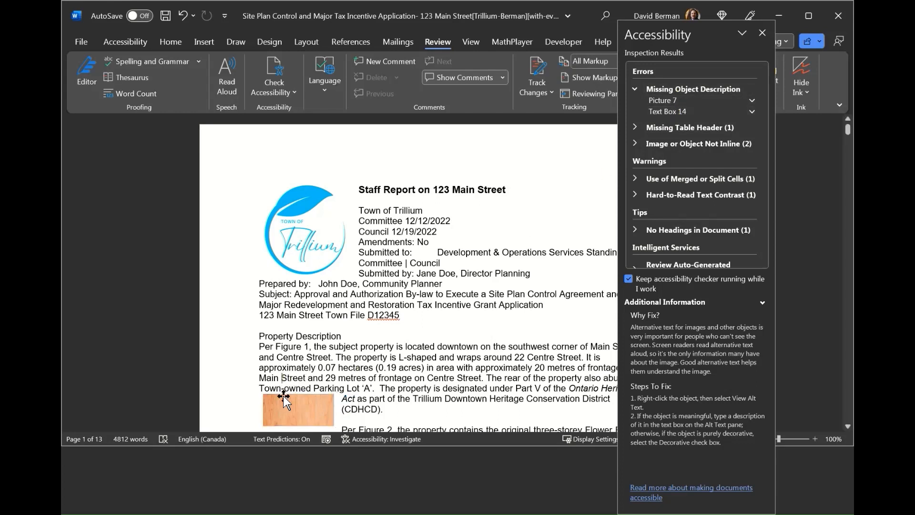
pyautogui.click(296, 408)
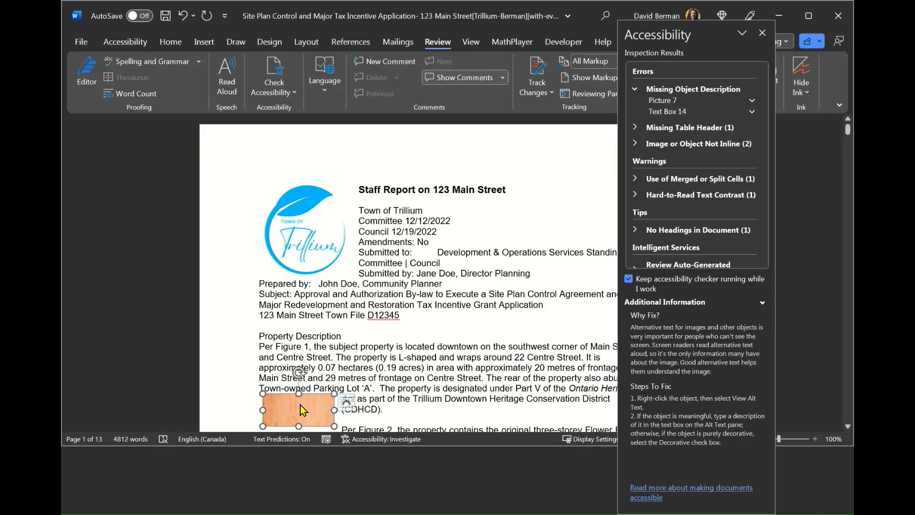
pyautogui.rightClick(303, 410)
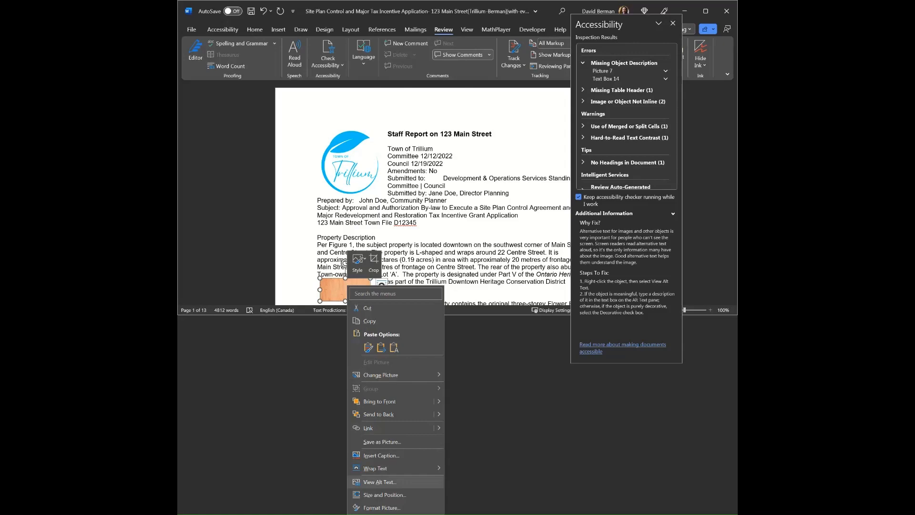
pyautogui.click(380, 482)
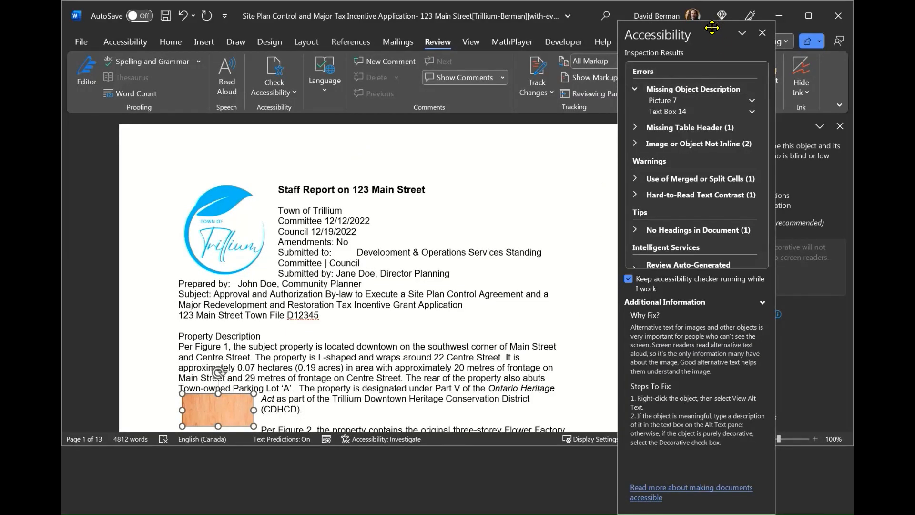
pyautogui.doubleClick(690, 32)
pyautogui.click(896, 152)
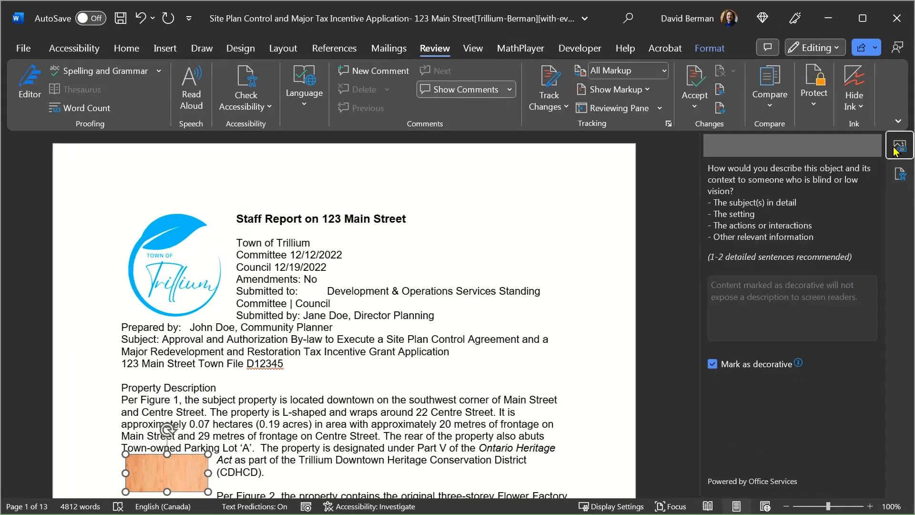
# - Clear the wood-texture picture's Mark as decorative setting and turn it back on
pyautogui.click(720, 364)
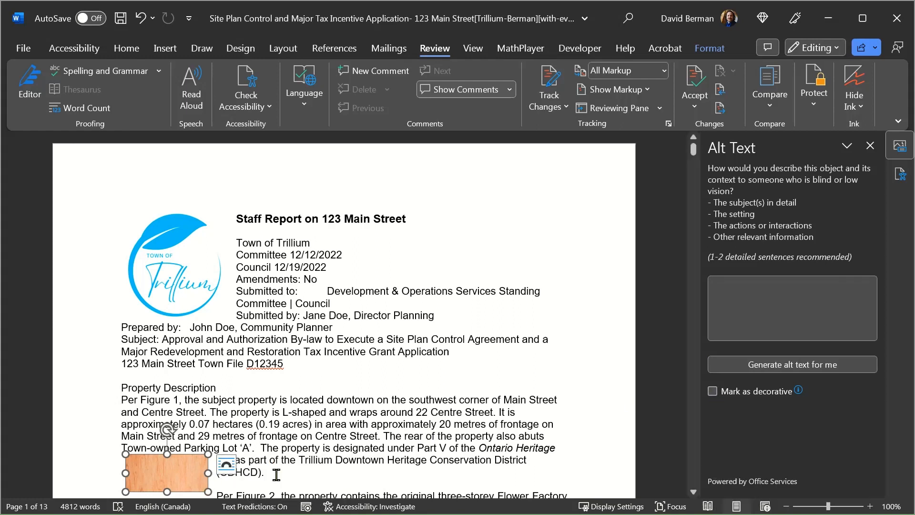
pyautogui.click(712, 391)
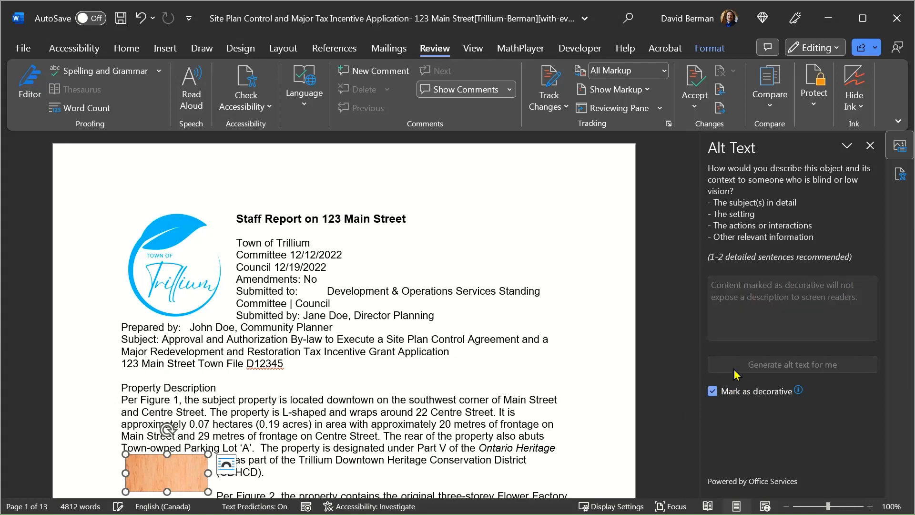
# - Add the description "Diagram of the floor plan..." to Picture 7 from the Missing Object Description results
pyautogui.click(898, 175)
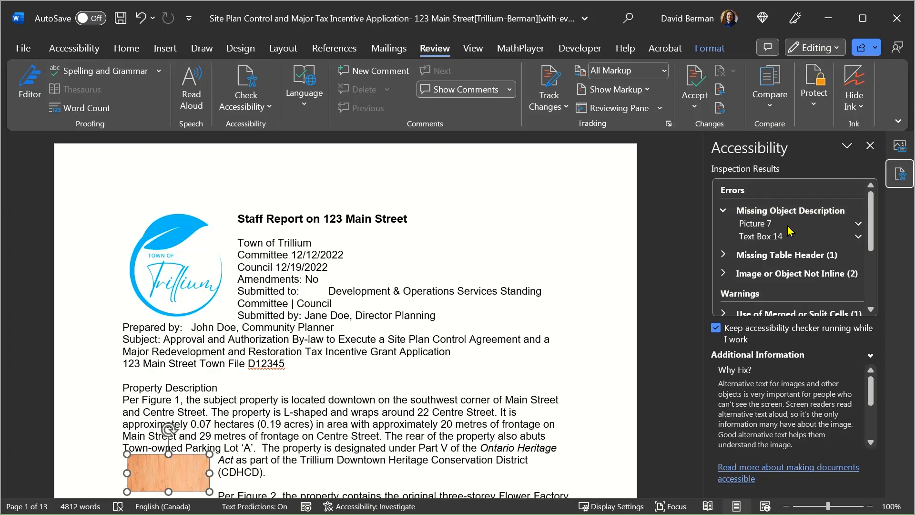
pyautogui.click(762, 224)
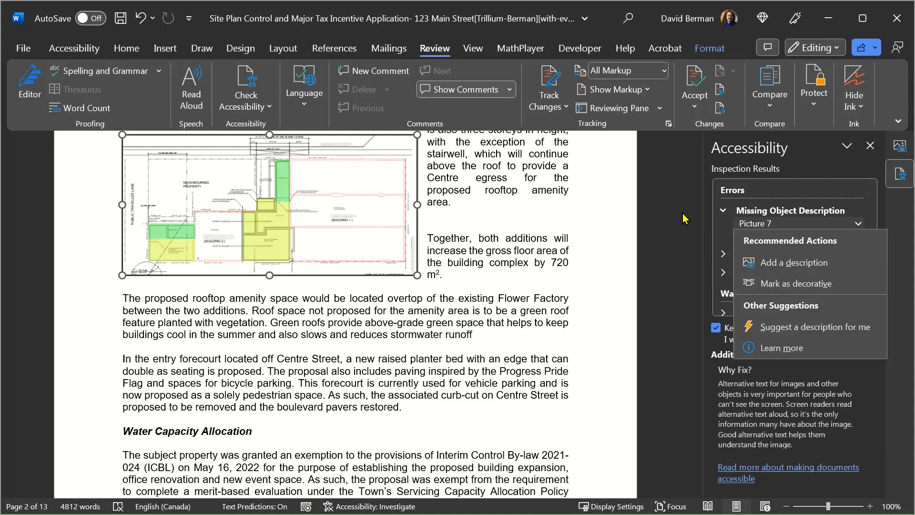
pyautogui.click(784, 266)
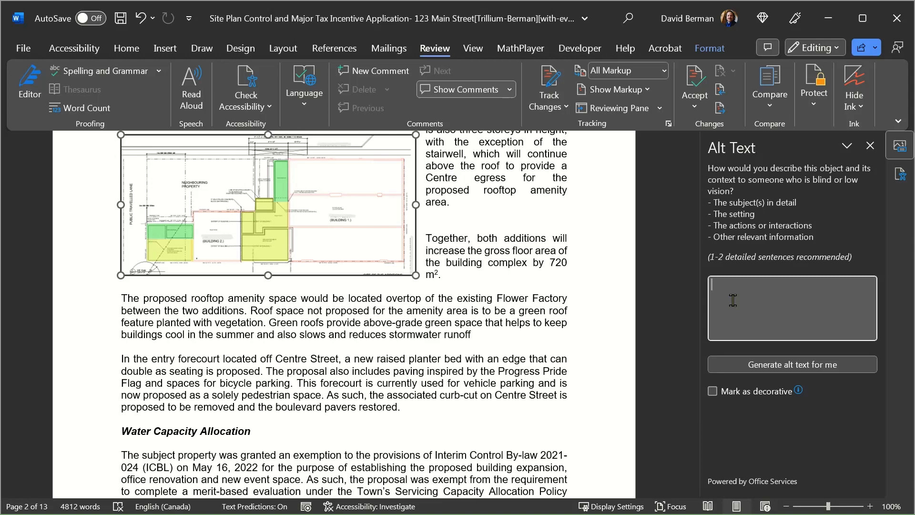
pyautogui.write('Diagram of the floor pl')
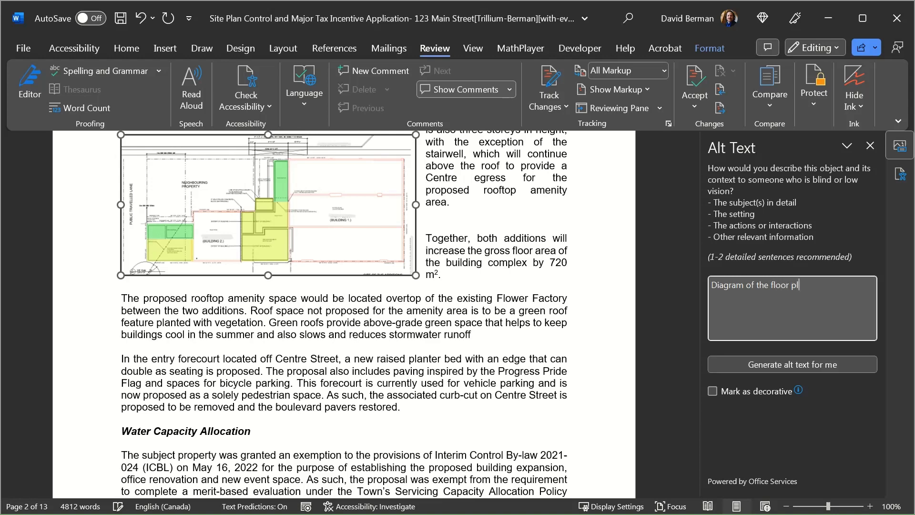
pyautogui.write('an...')
pyautogui.click(870, 146)
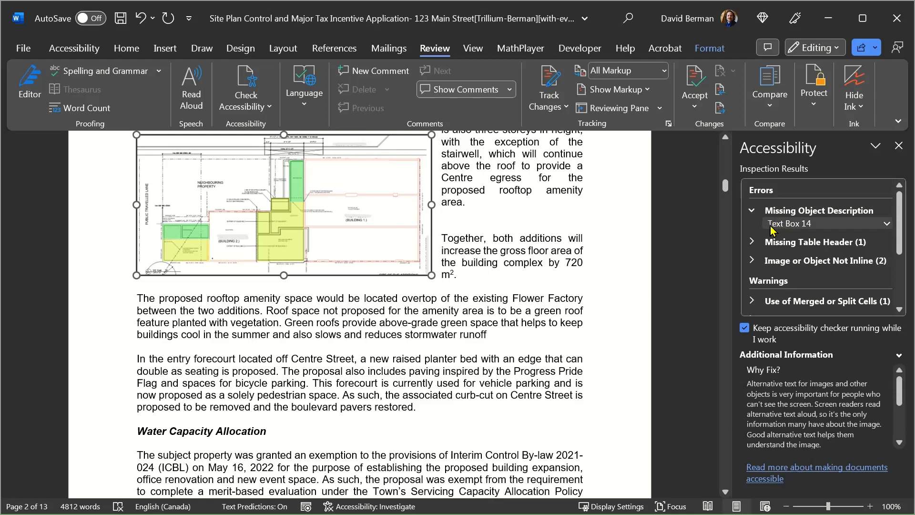
# - Enter "I'm a text box" in the empty Text Box 14 flagged under Missing Object Description
pyautogui.click(784, 228)
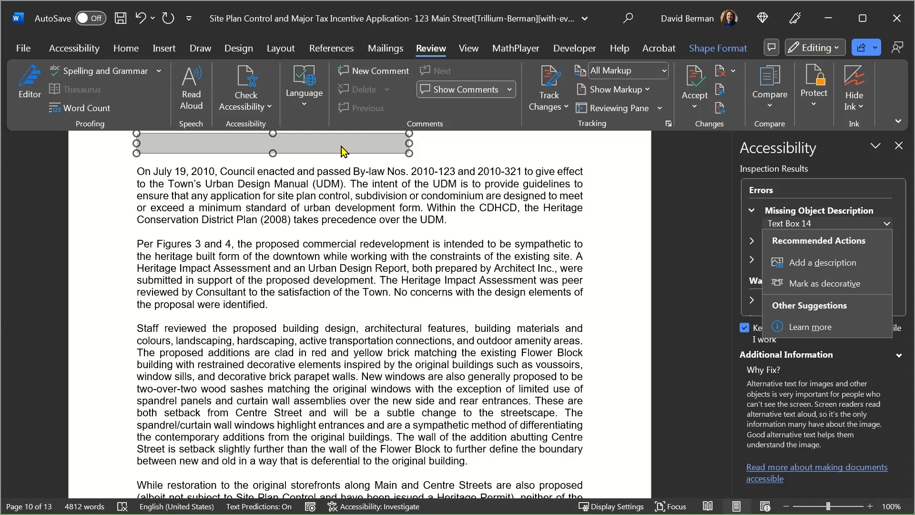
pyautogui.click(341, 145)
pyautogui.click(343, 144)
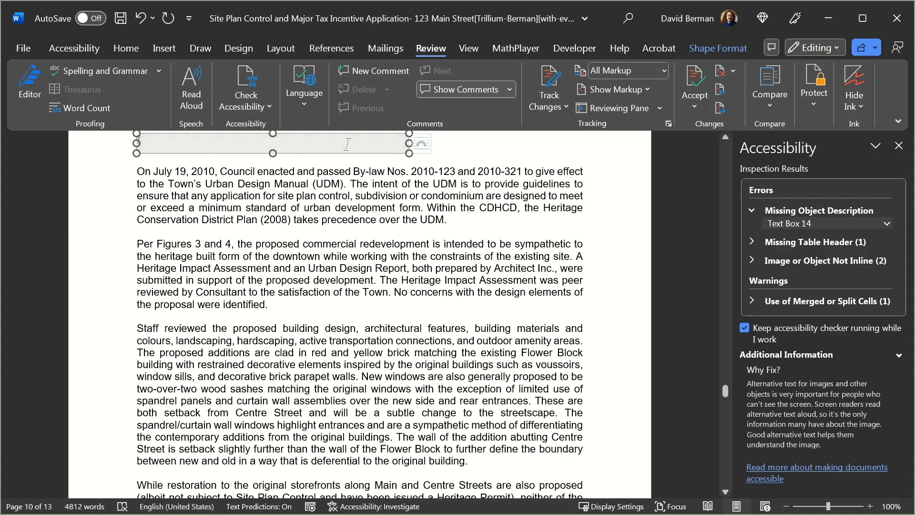
pyautogui.write("I'm a text box")
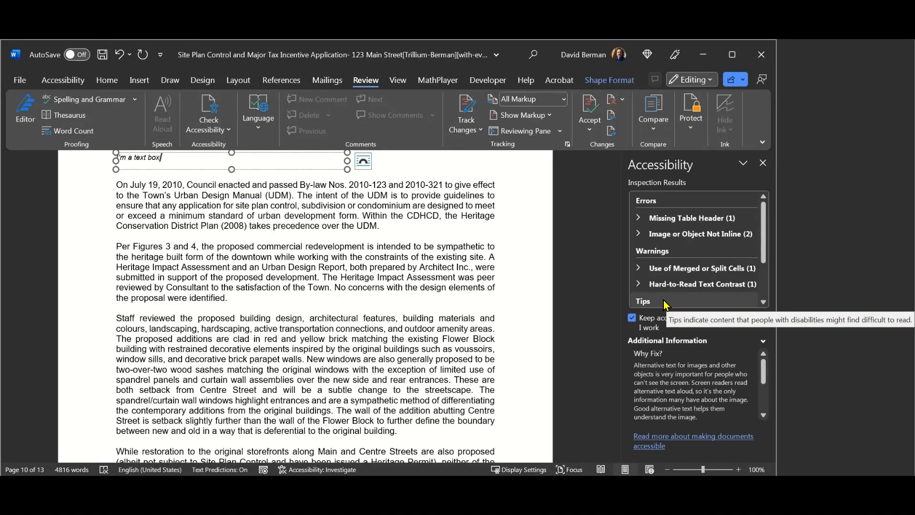
pyautogui.click(496, 214)
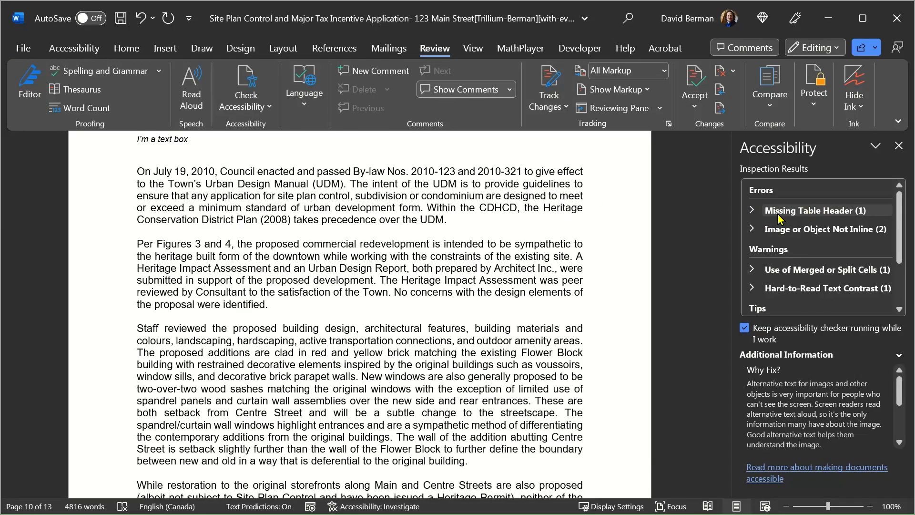
# - Expand the Missing Table Header and Image or Object Not Inline errors and view the recommended actions for Picture 7
pyautogui.click(757, 214)
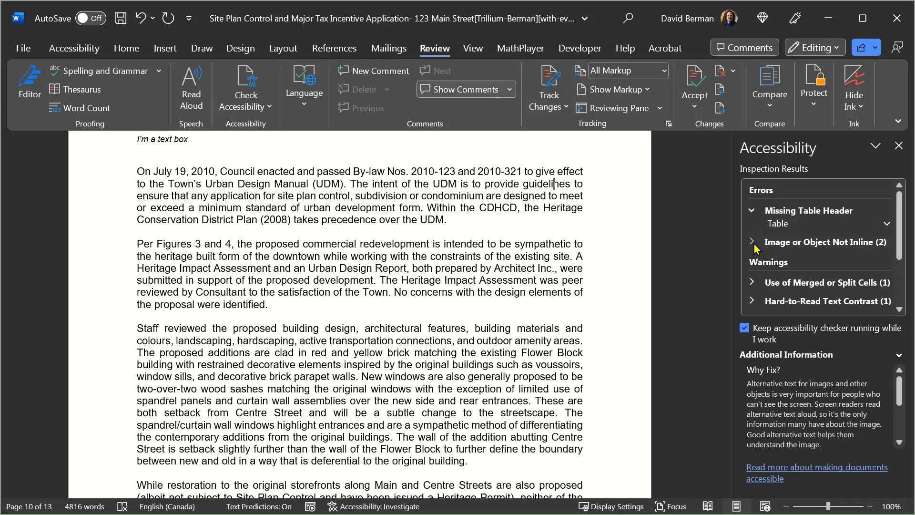
pyautogui.click(786, 242)
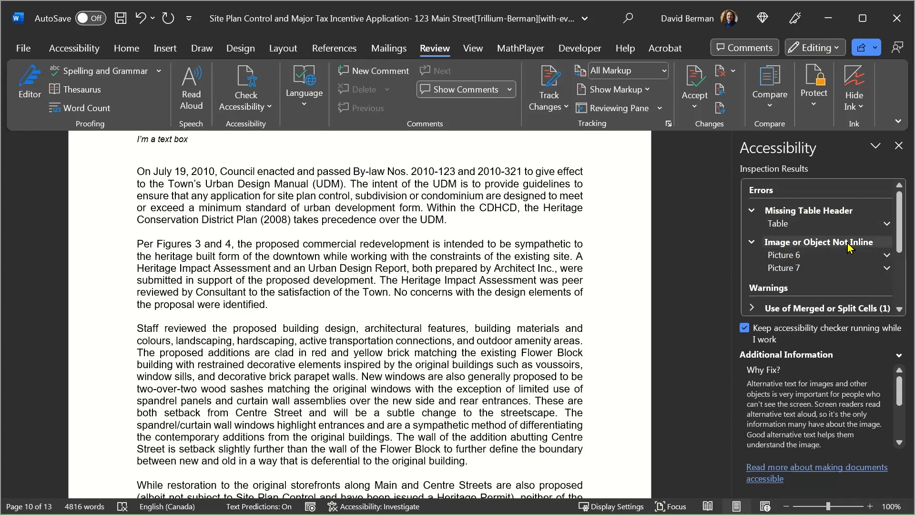
pyautogui.click(784, 267)
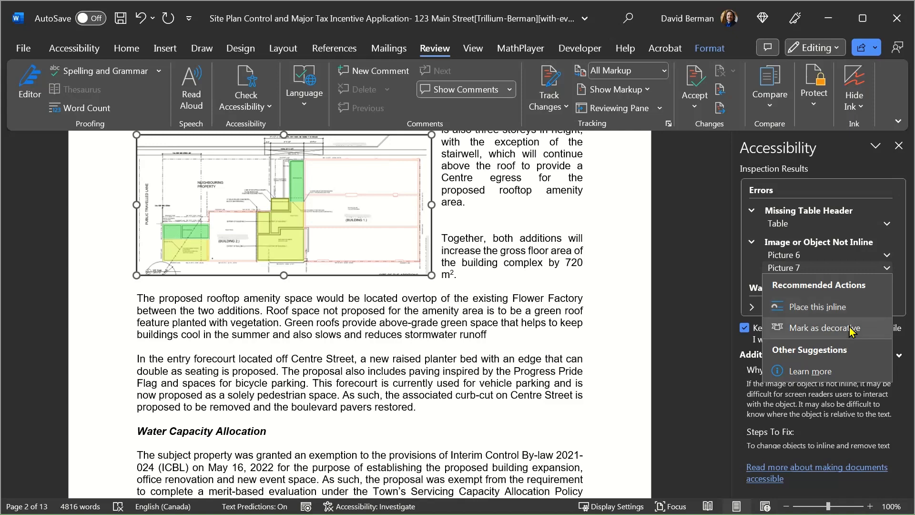
pyautogui.click(723, 253)
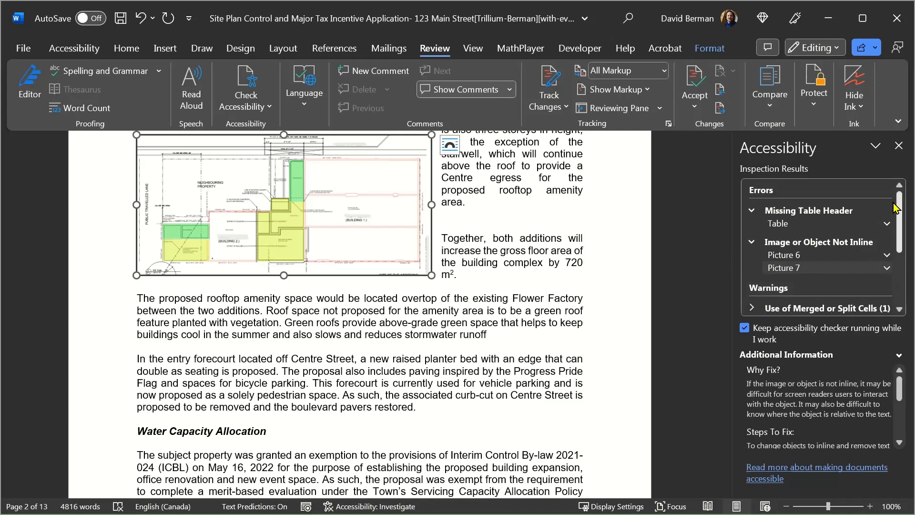
# - Split the merged cell flagged in the Minimum Interior Side Yard (South) row of the C1 Lot Provisions table into two columns
pyautogui.scroll(-4, 839, 224)
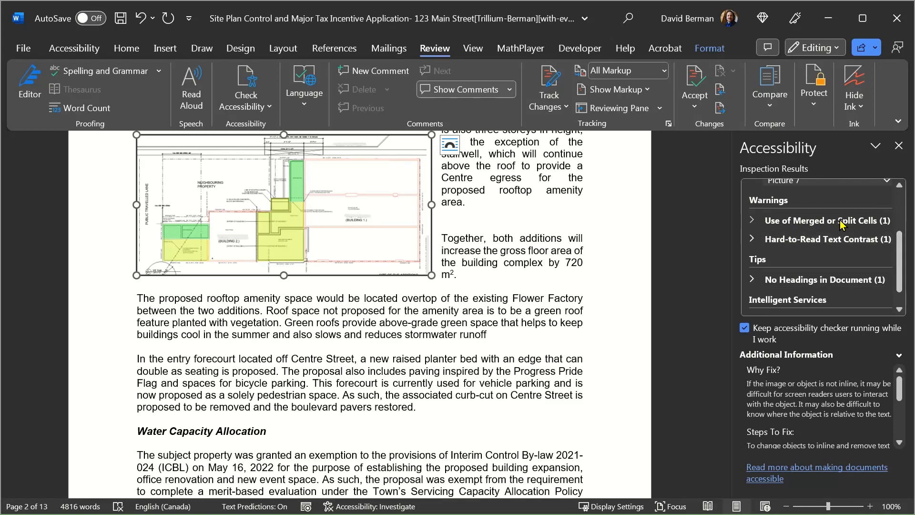
pyautogui.click(753, 222)
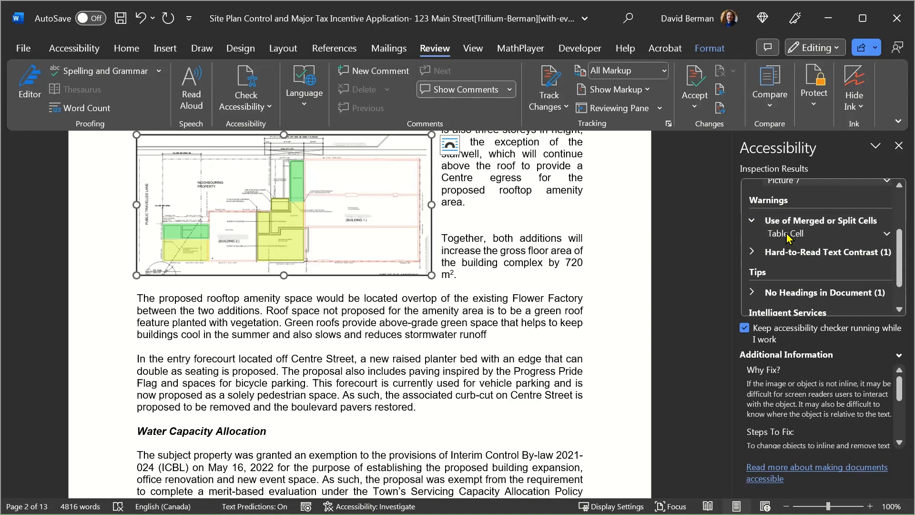
pyautogui.click(787, 235)
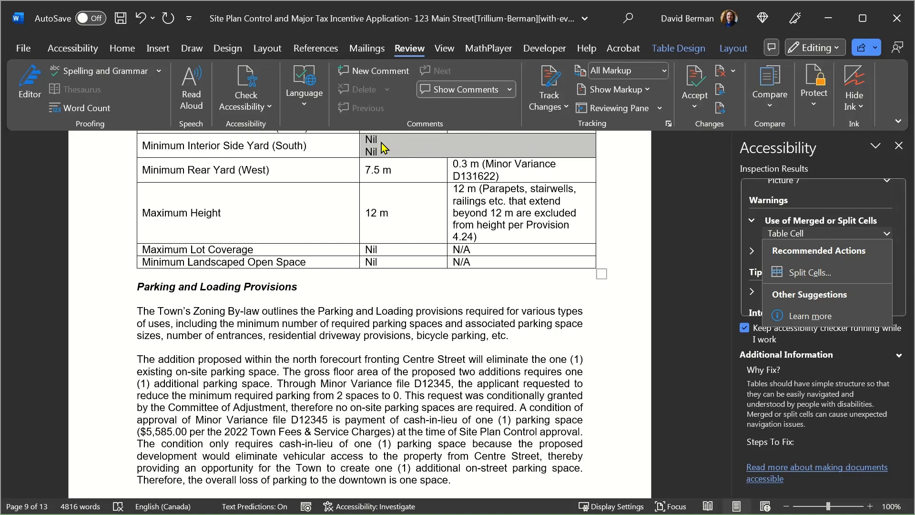
pyautogui.click(504, 139)
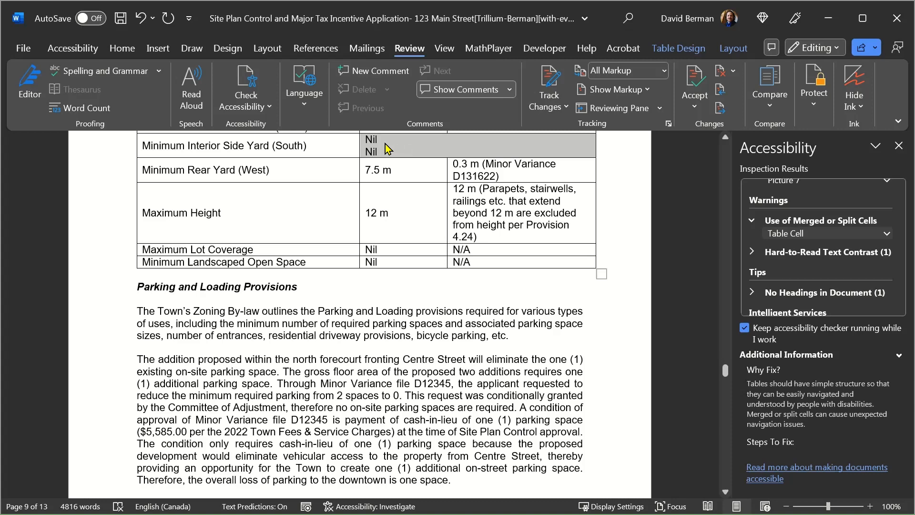
pyautogui.click(726, 137)
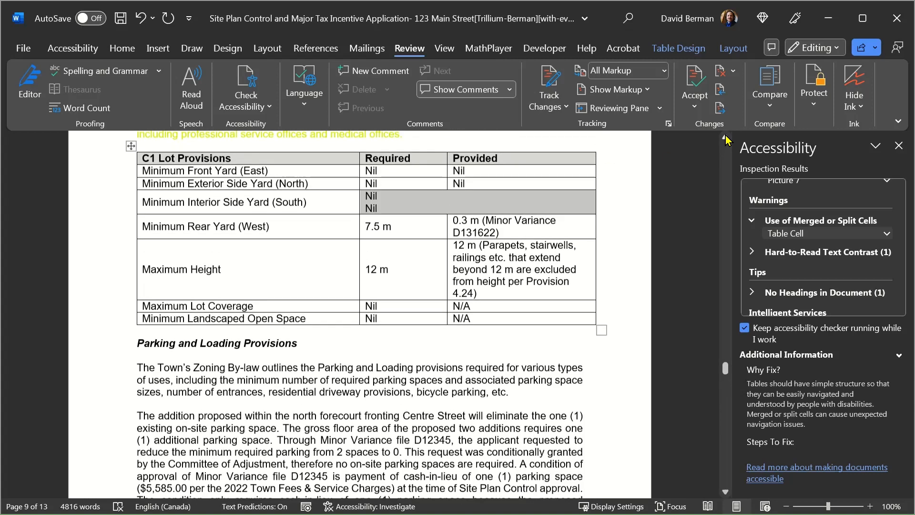
pyautogui.click(411, 225)
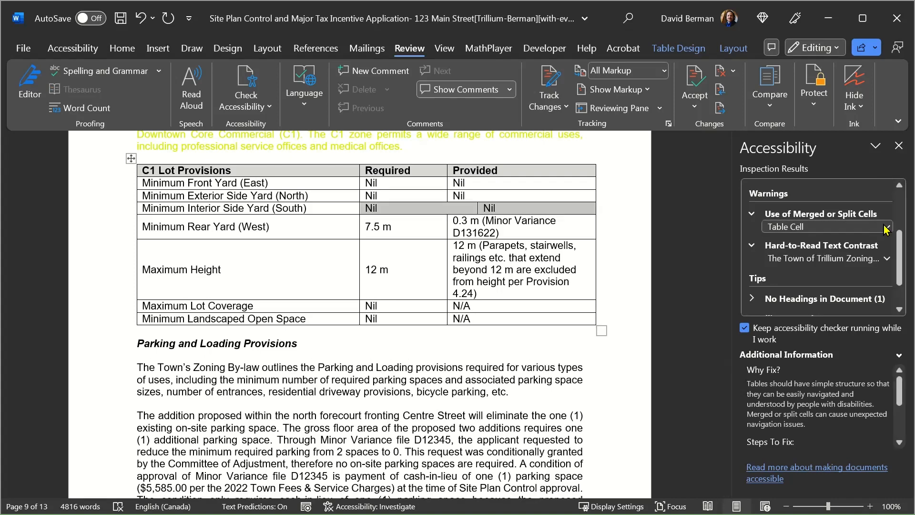
# - Open the Learn more help article for the flagged Table Cell and return to the accessibility inspection results
pyautogui.click(887, 228)
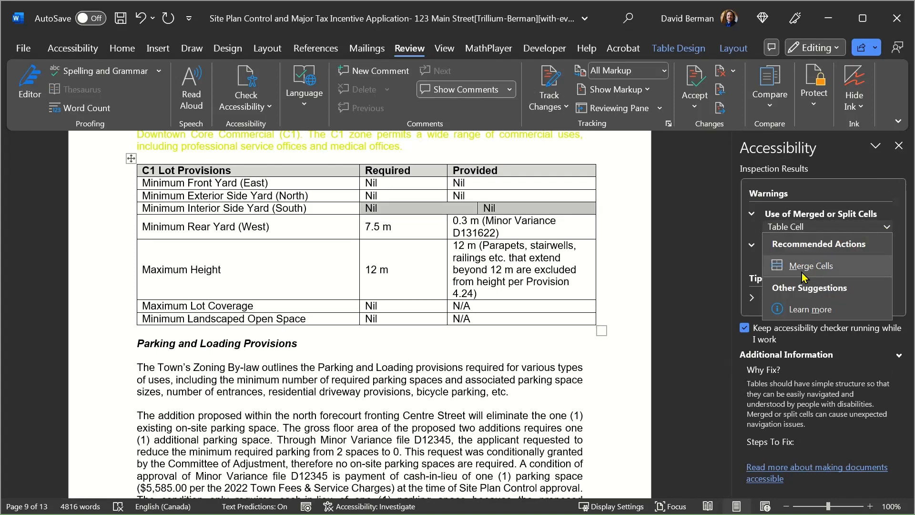
pyautogui.click(793, 310)
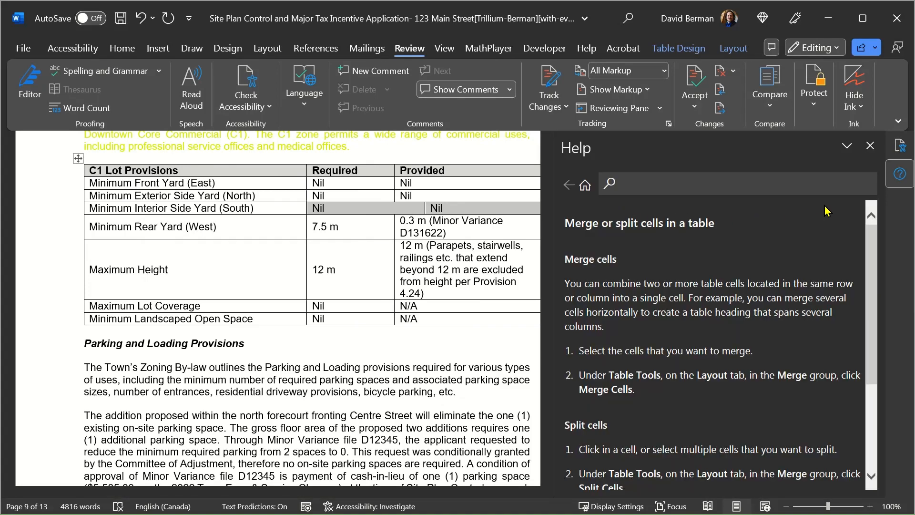
pyautogui.moveTo(867, 292); pyautogui.dragTo(870, 221)
pyautogui.click(900, 145)
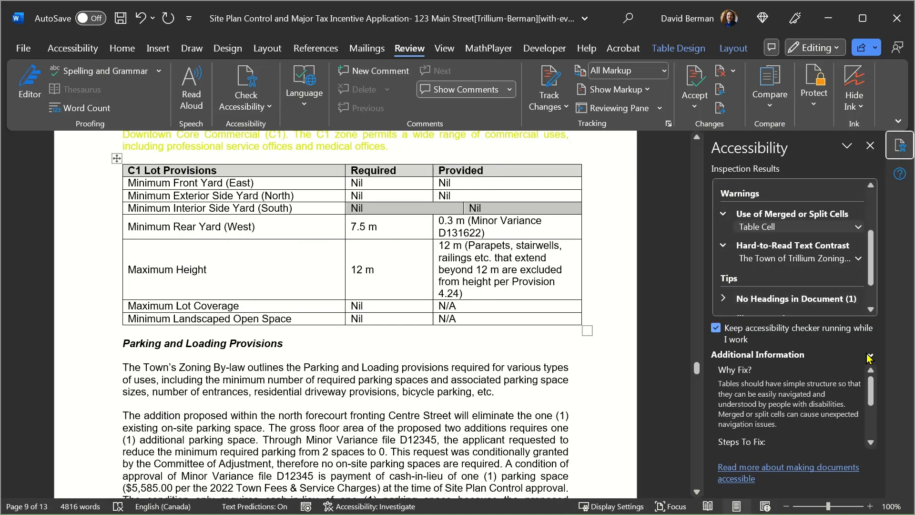
# - Read the Why Fix and Steps To Fix guidance for the merged or split cells warning
pyautogui.scroll(-2, 871, 381)
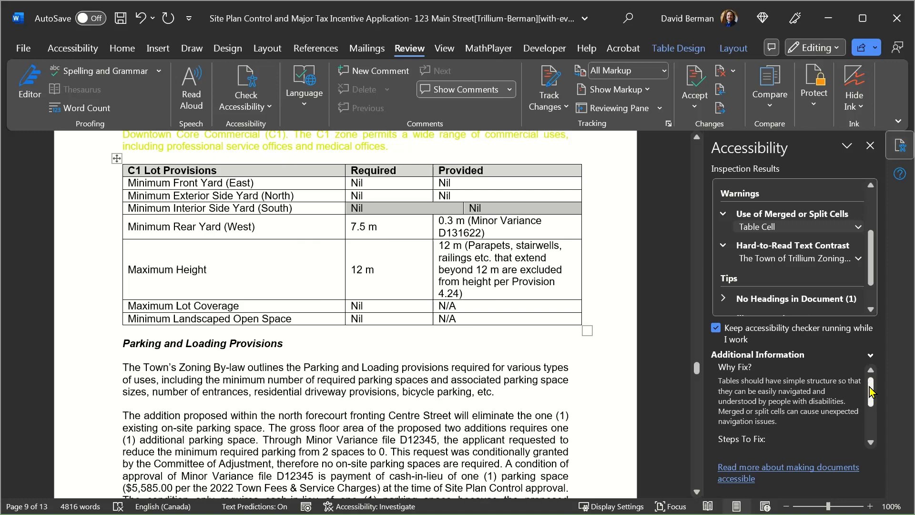
pyautogui.scroll(2, 870, 381)
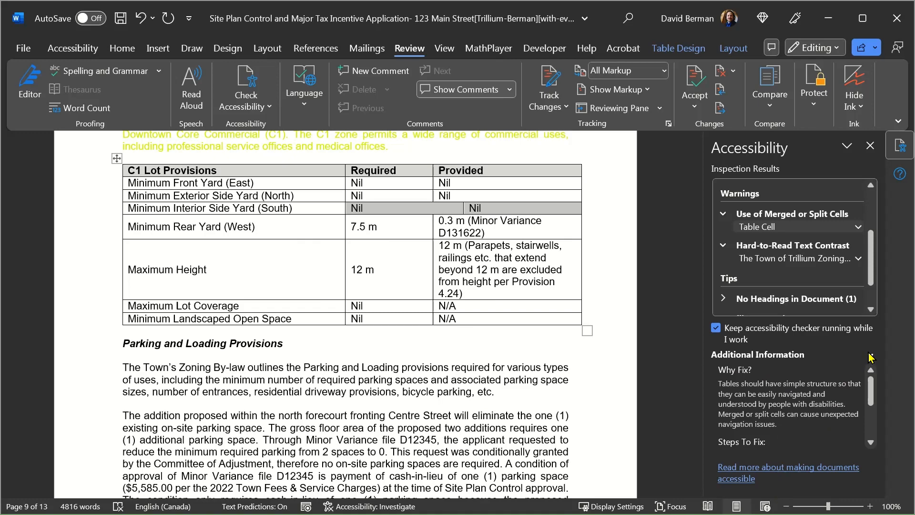
pyautogui.click(869, 356)
pyautogui.click(870, 355)
pyautogui.scroll(-1, 867, 380)
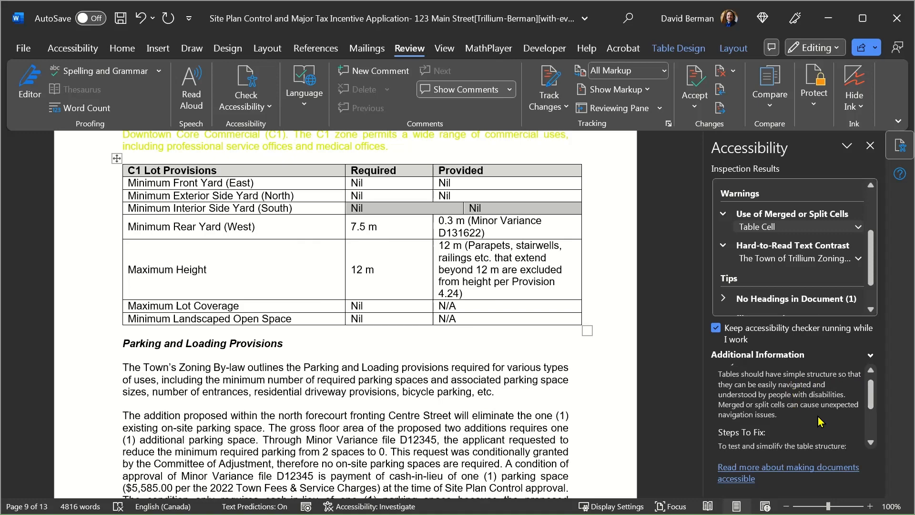
pyautogui.scroll(-4, 865, 412)
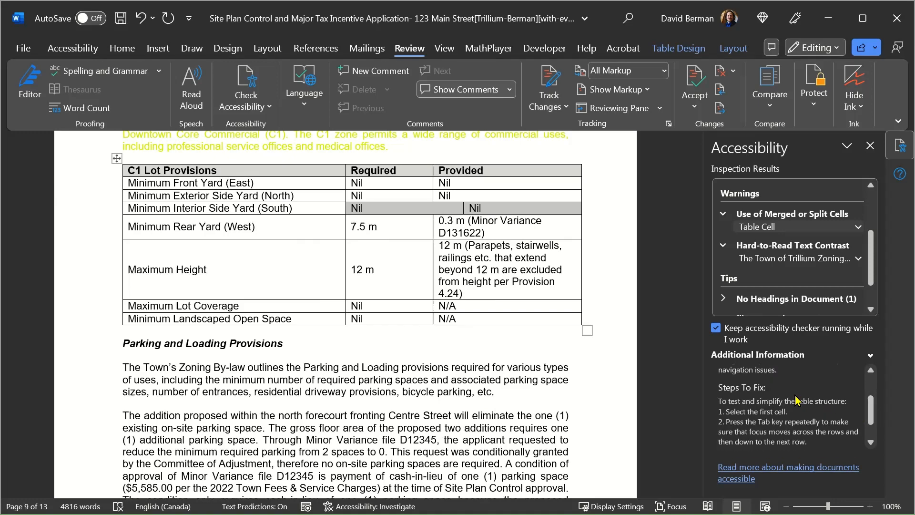
pyautogui.scroll(-2, 869, 438)
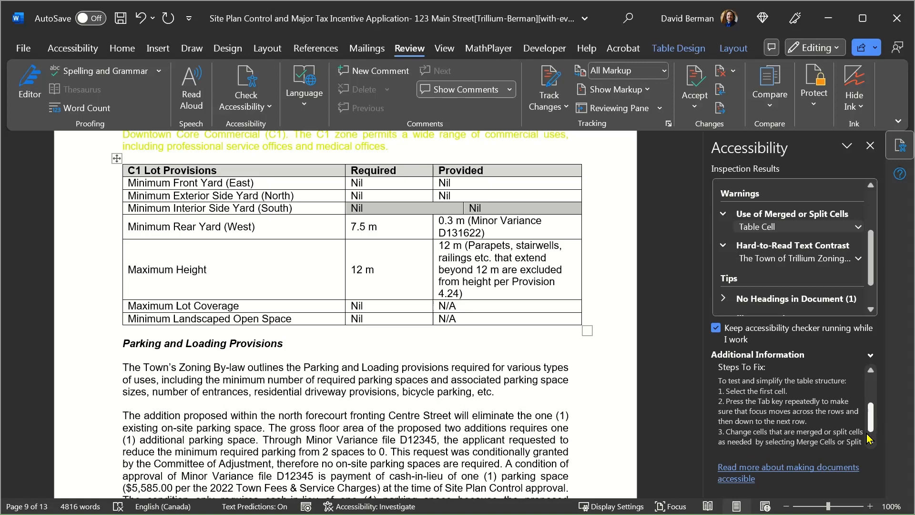
pyautogui.scroll(-1, 867, 431)
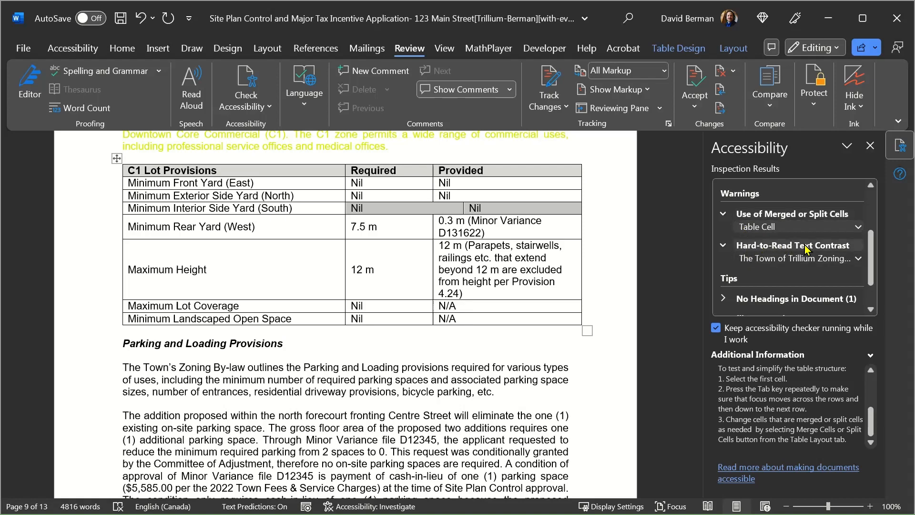
# - Change the font colour of the Town of Trillium Zoning By-law paragraph flagged under Hard-to-Read Text Contrast to black
pyautogui.click(778, 263)
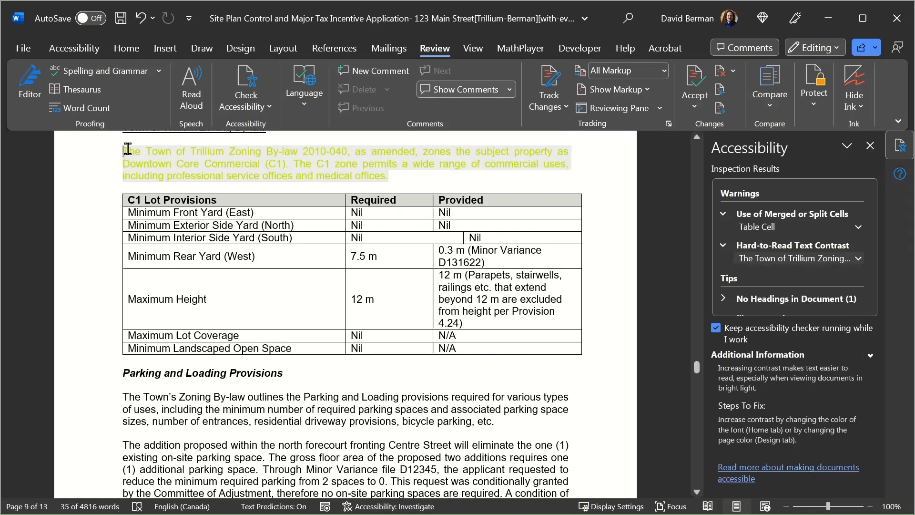
pyautogui.click(118, 151)
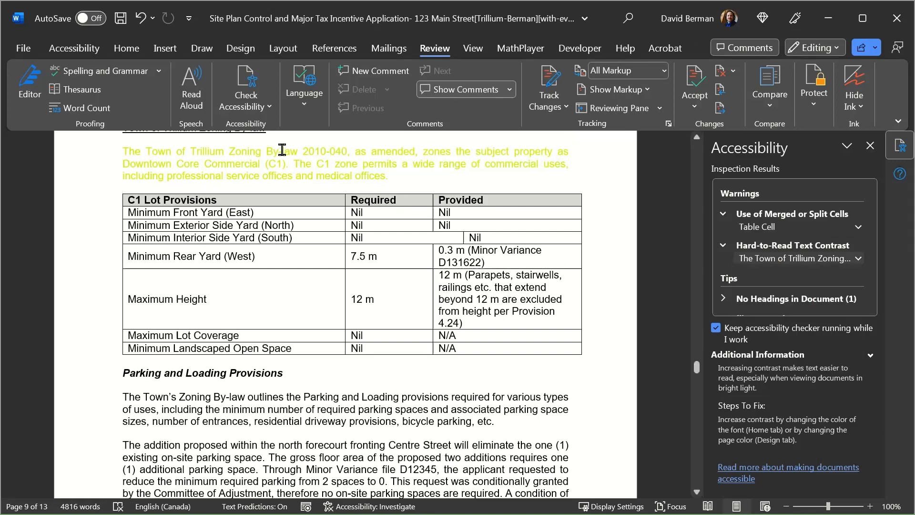
pyautogui.click(397, 177)
pyautogui.click(125, 153)
pyautogui.moveTo(120, 152); pyautogui.dragTo(441, 181)
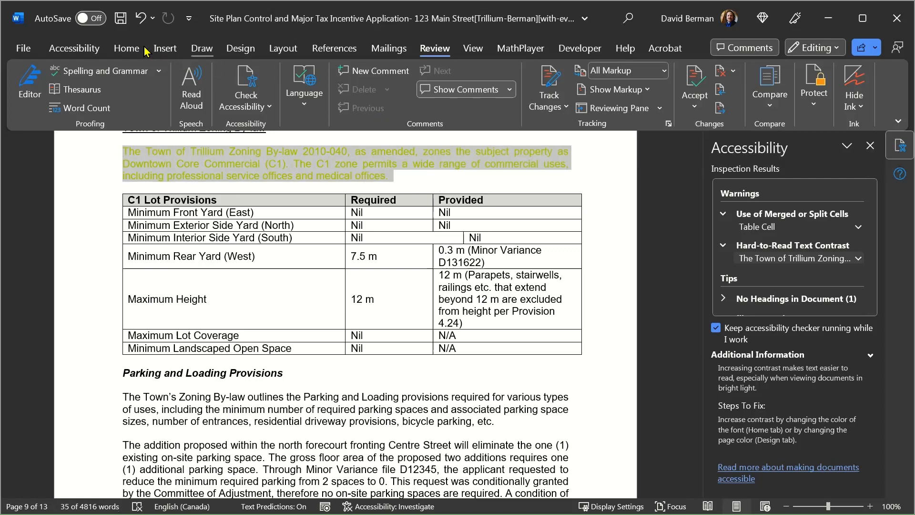
pyautogui.click(130, 48)
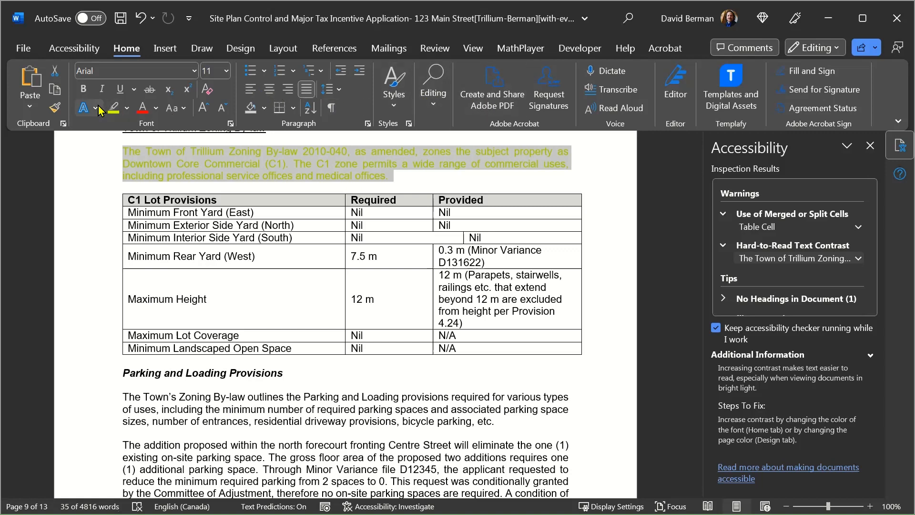
pyautogui.click(158, 110)
pyautogui.click(152, 127)
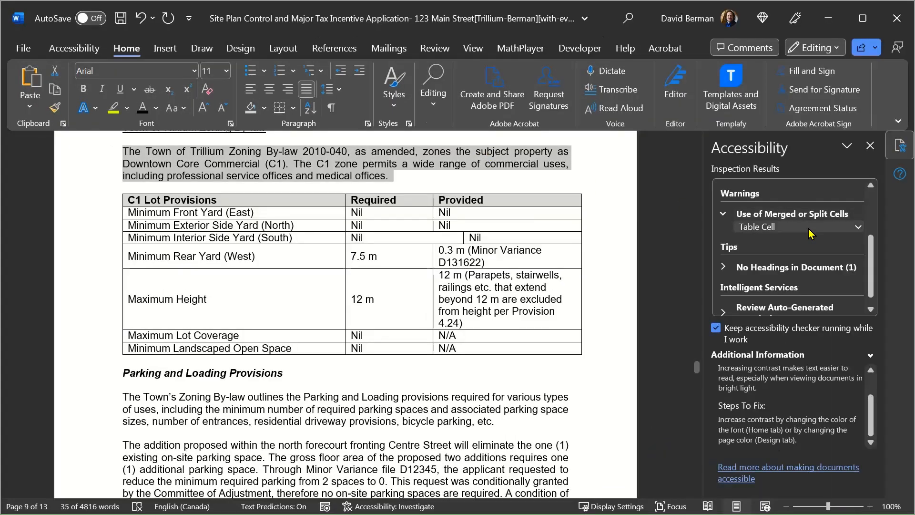
# - Review the document navigation from the No Headings in Document tip, checking its Headings, Pages and Results views
pyautogui.click(724, 269)
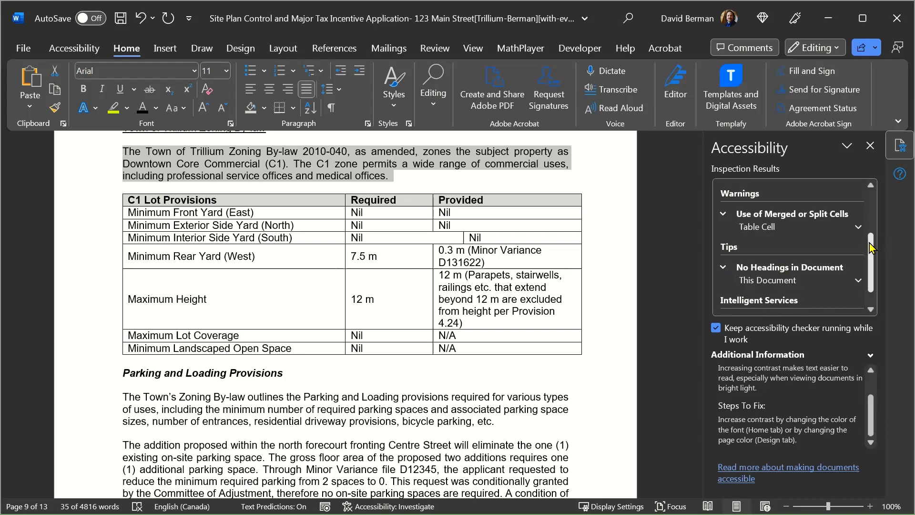
pyautogui.scroll(-1, 871, 248)
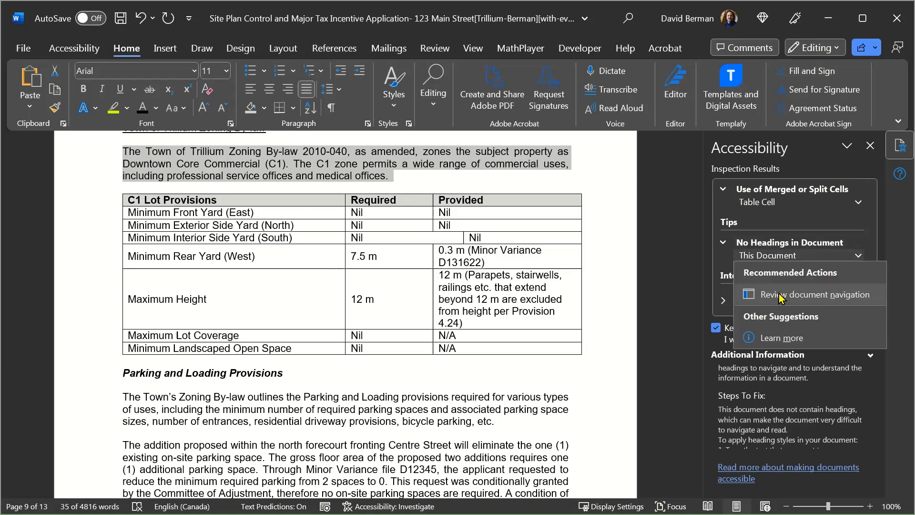
pyautogui.click(804, 298)
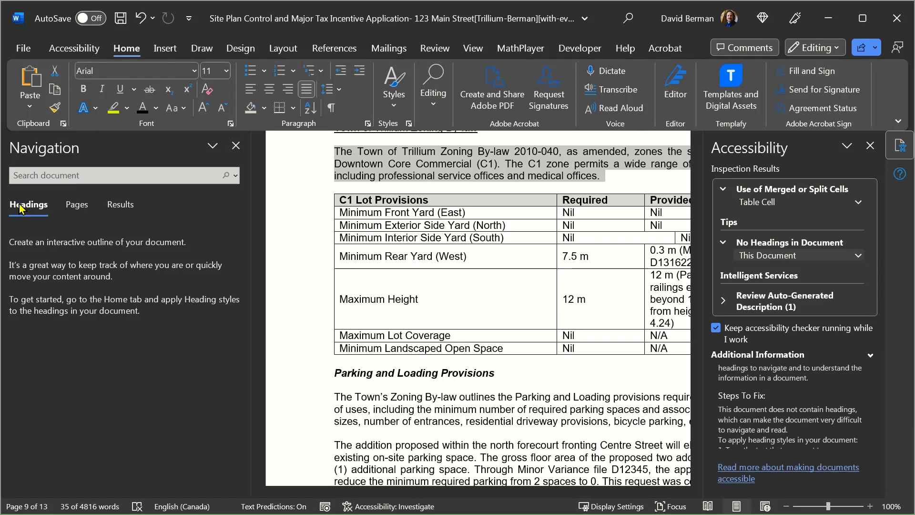
pyautogui.click(77, 205)
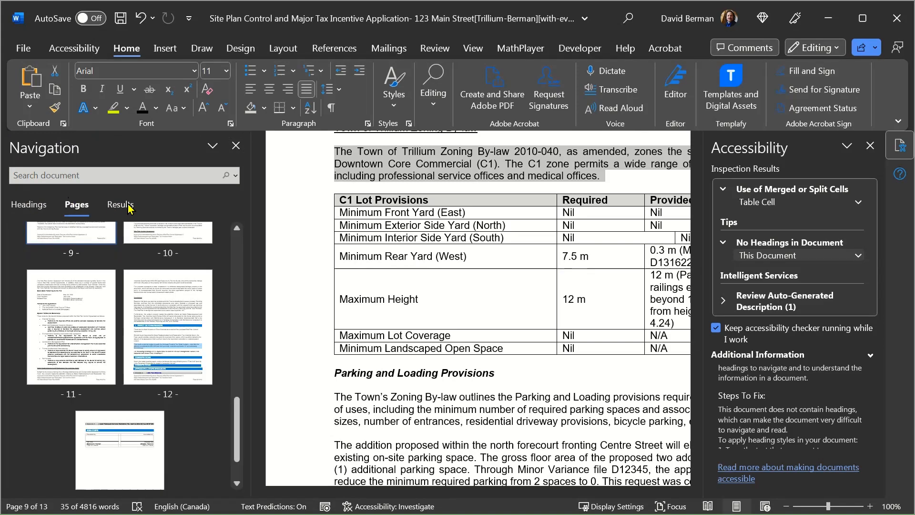
pyautogui.click(128, 205)
pyautogui.click(33, 205)
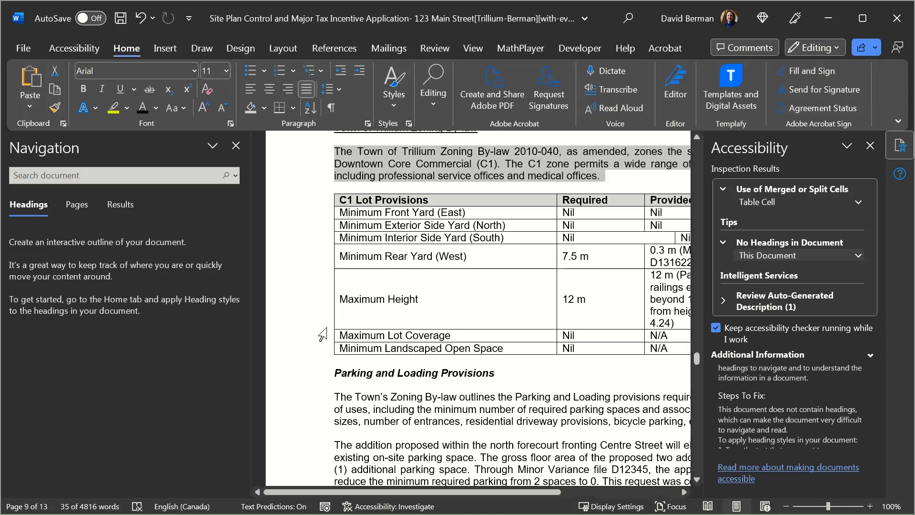
# - Apply the Heading 2 style to the Parking and Loading Provisions title and return to the accessibility inspection results
pyautogui.click(336, 370)
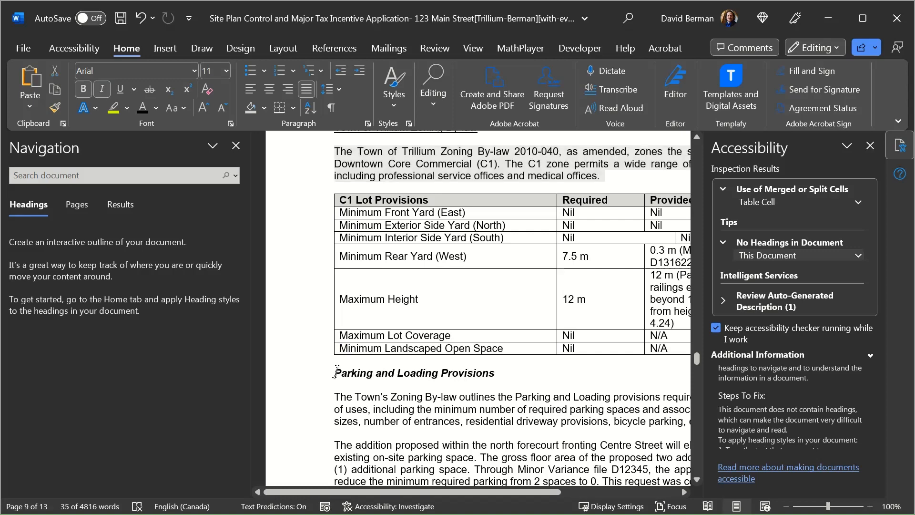
pyautogui.moveTo(336, 370); pyautogui.dragTo(503, 375)
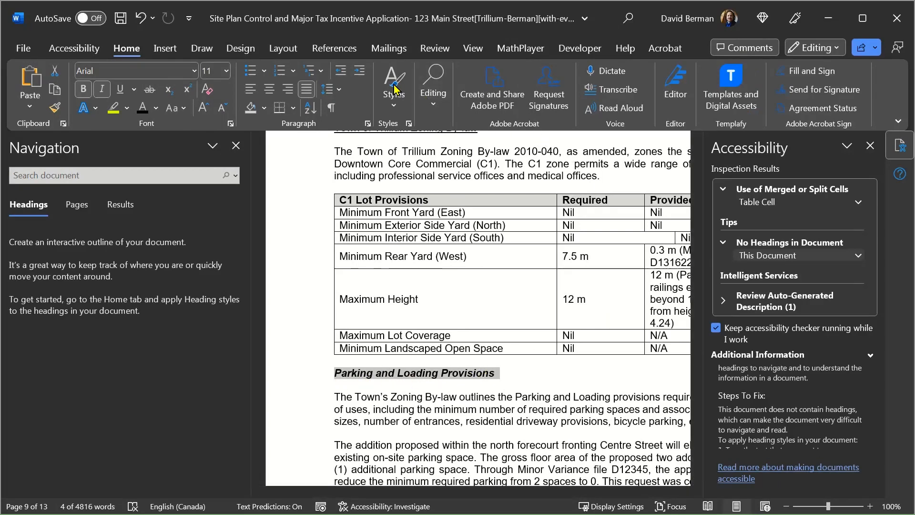
pyautogui.click(409, 124)
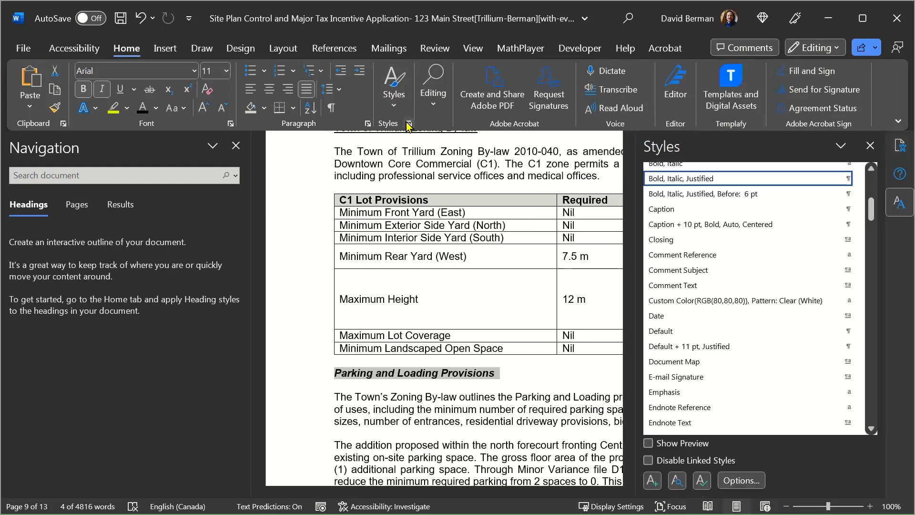
pyautogui.moveTo(871, 205); pyautogui.dragTo(875, 231)
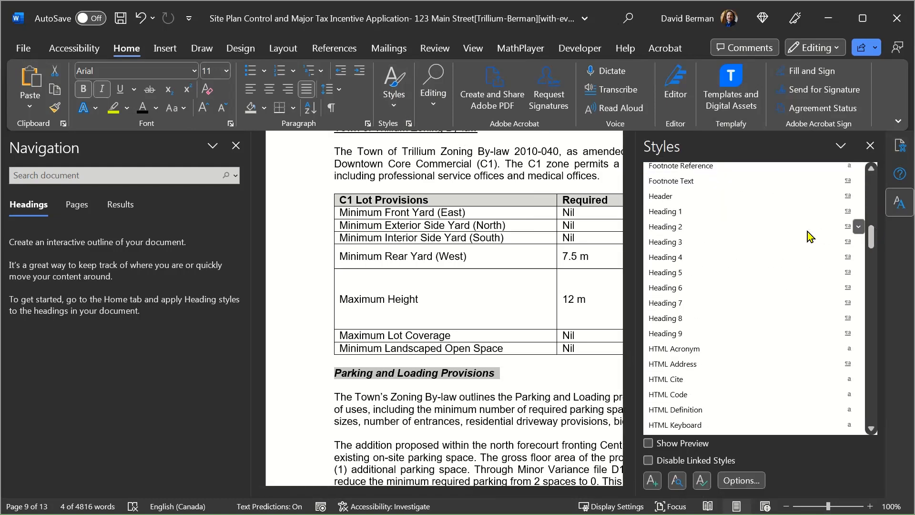
pyautogui.click(717, 231)
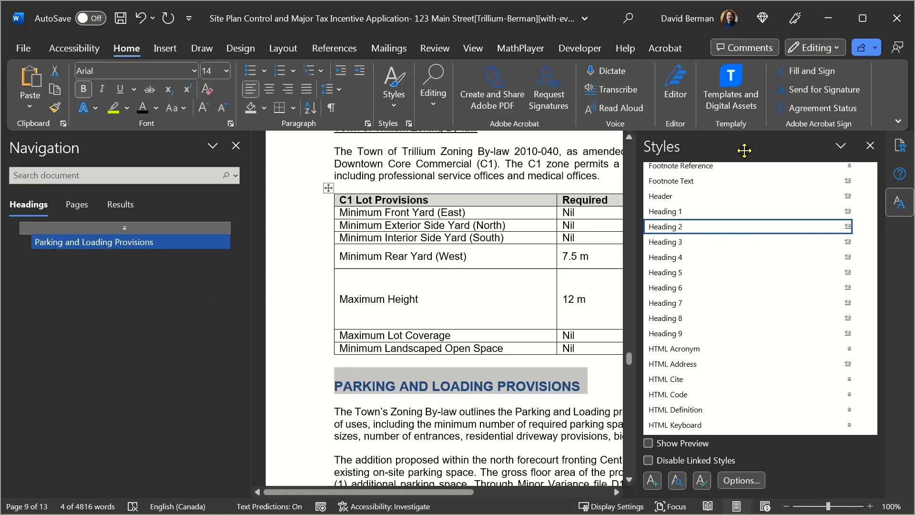
pyautogui.click(897, 149)
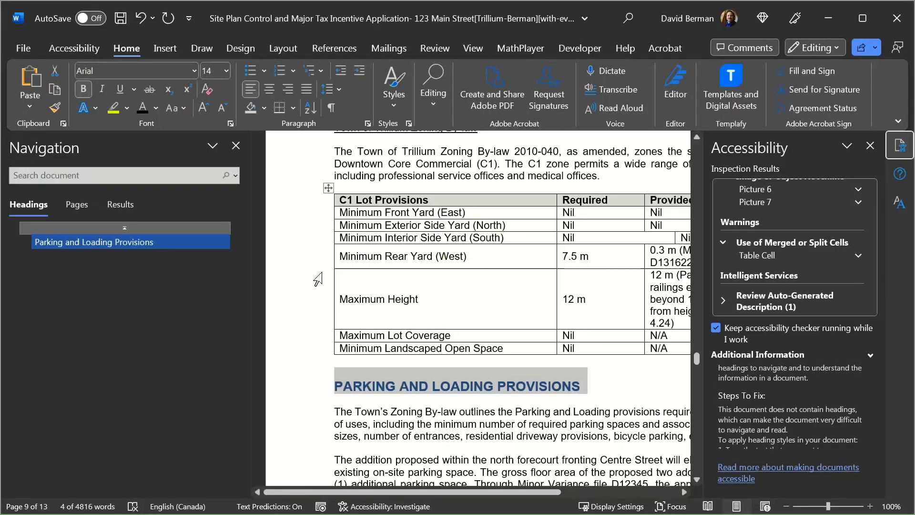
# - Look back through the pages preceding the Parking and Loading Provisions heading, as far as page 6
pyautogui.click(343, 387)
pyautogui.press('pageup')
pyautogui.press('pageup')
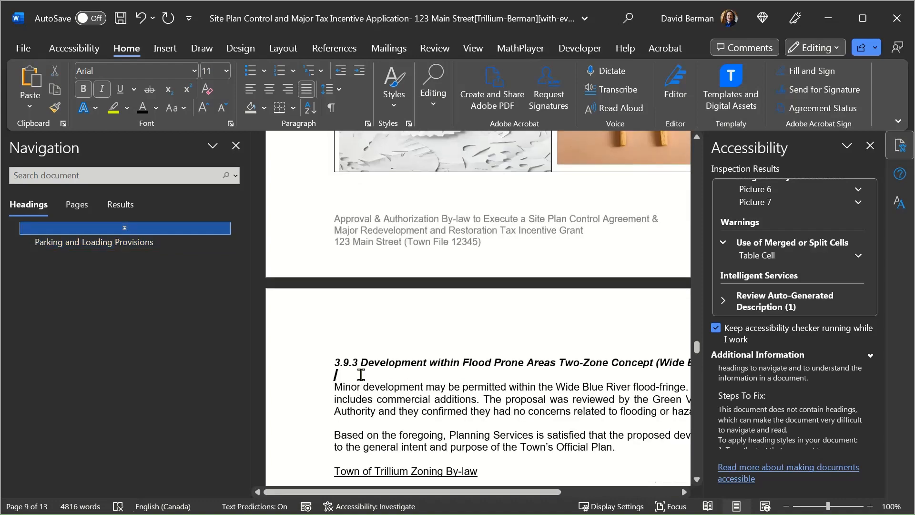
pyautogui.press('pageup')
pyautogui.press('pageup')
pyautogui.press('pageup')
pyautogui.press('pageup')
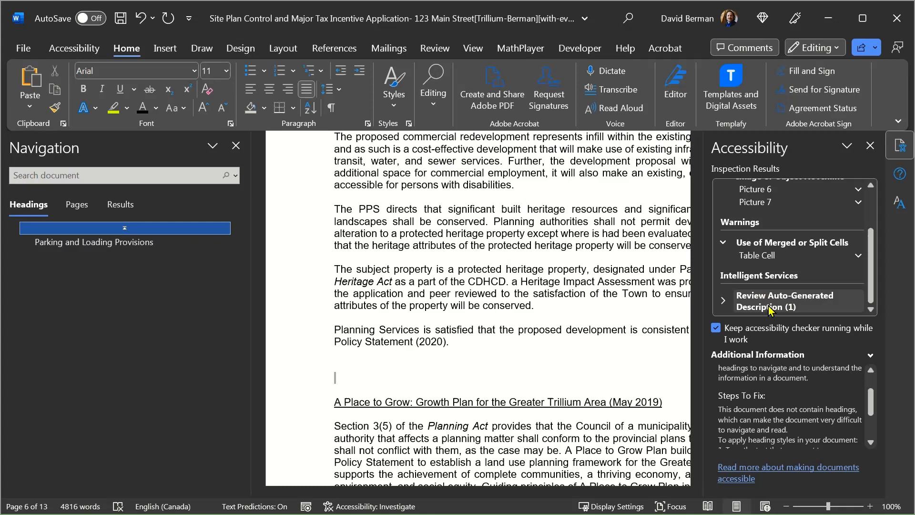
# - Expand the Review Auto-Generated Description results and locate the flagged Picture 6 in the document
pyautogui.click(724, 303)
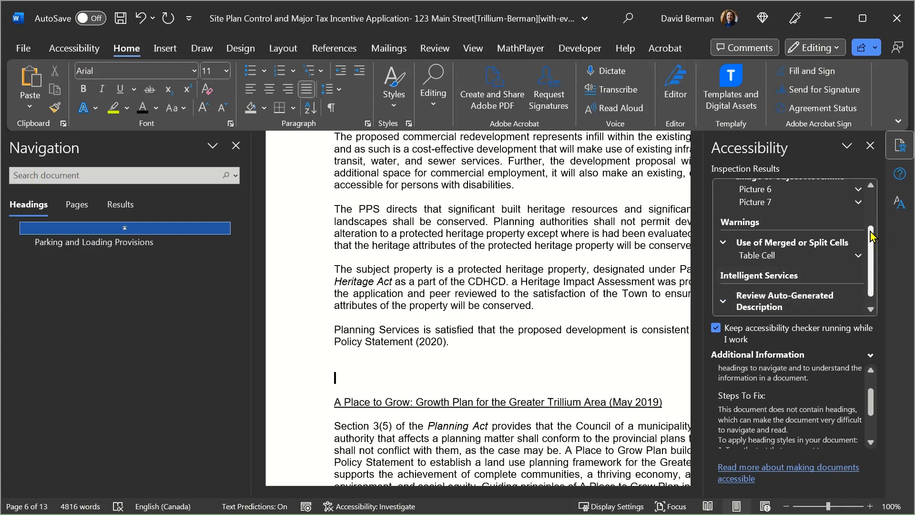
pyautogui.scroll(-1, 875, 296)
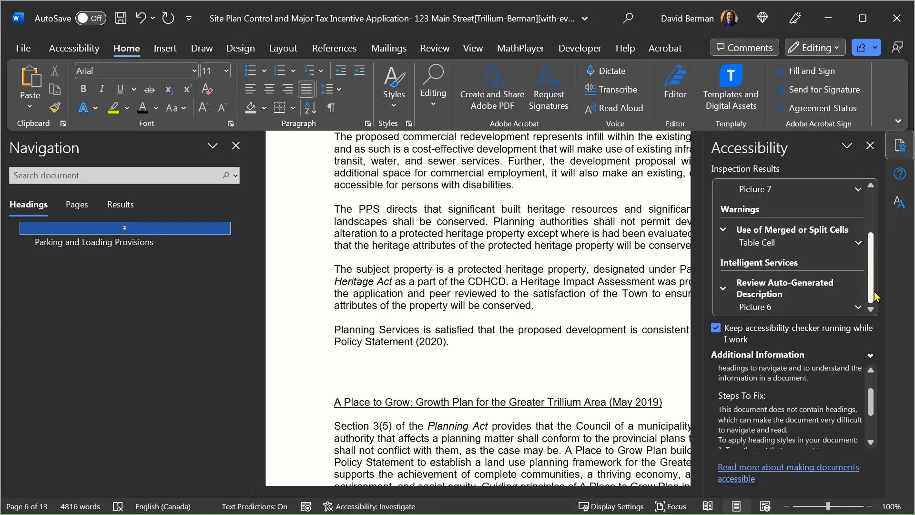
pyautogui.click(759, 307)
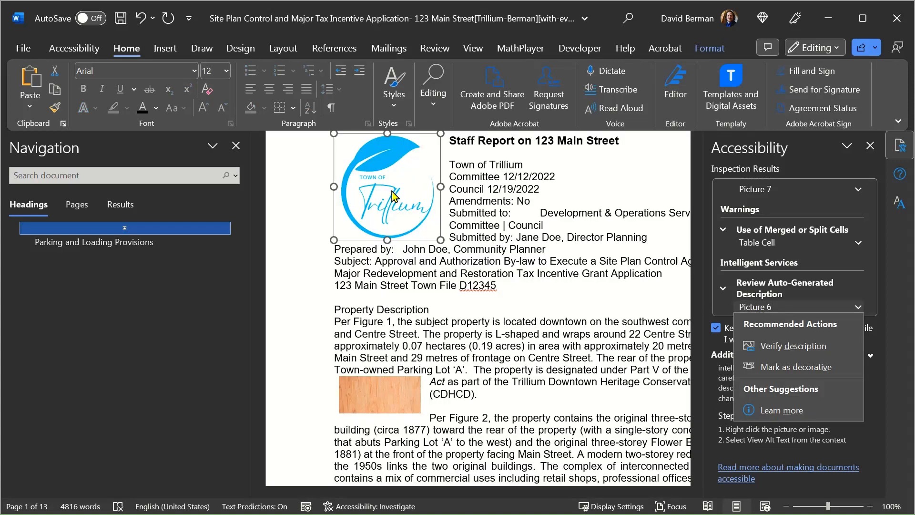
pyautogui.click(387, 176)
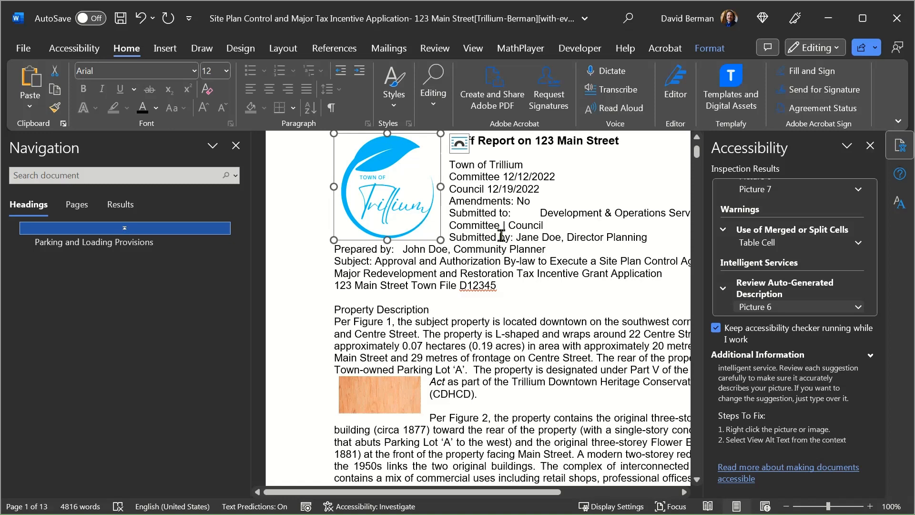
# - Verify Picture 6's description, replace its alt text with "logo of Town of Trillium", and return to the start of the inspection results
pyautogui.click(858, 308)
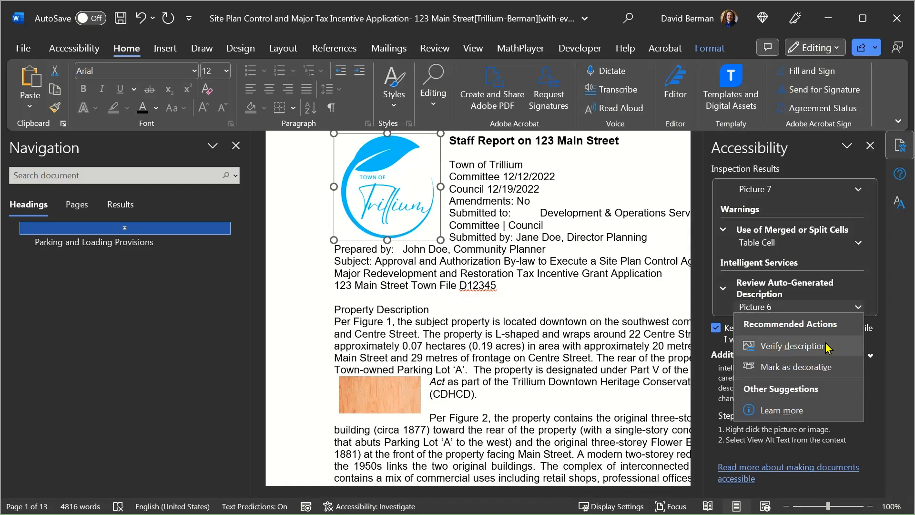
pyautogui.click(783, 348)
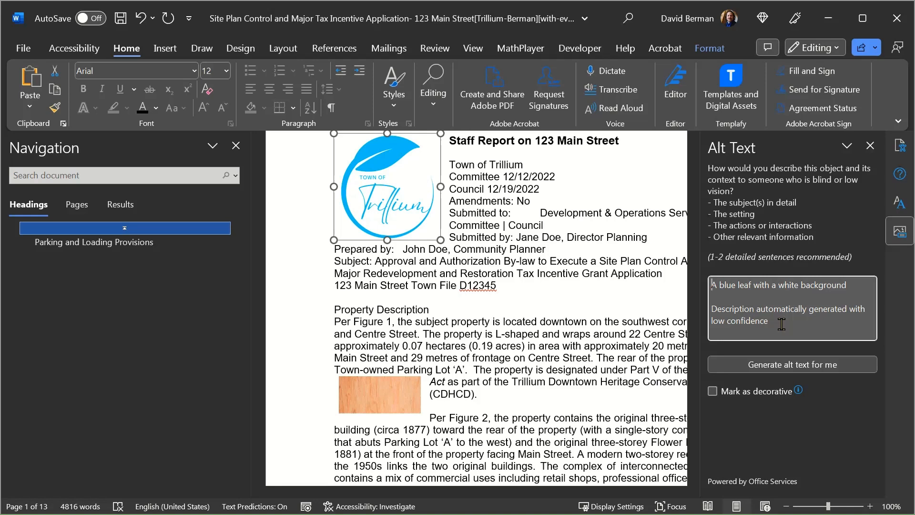
pyautogui.moveTo(781, 324); pyautogui.dragTo(685, 273)
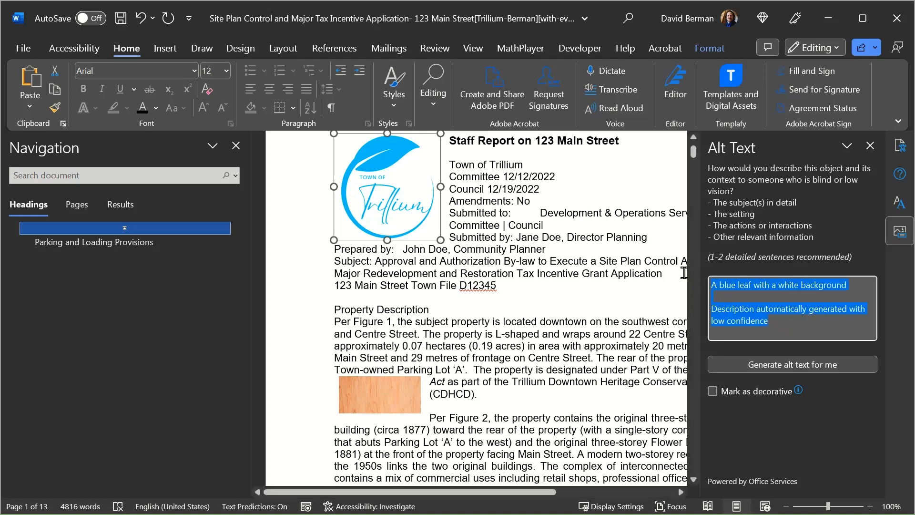
pyautogui.write('logo')
pyautogui.write('o')
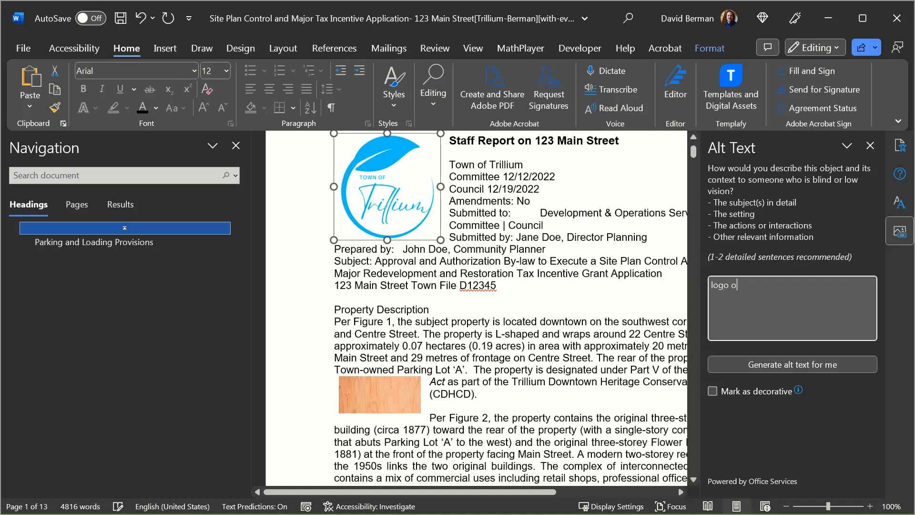
pyautogui.write('f Town of Trillium')
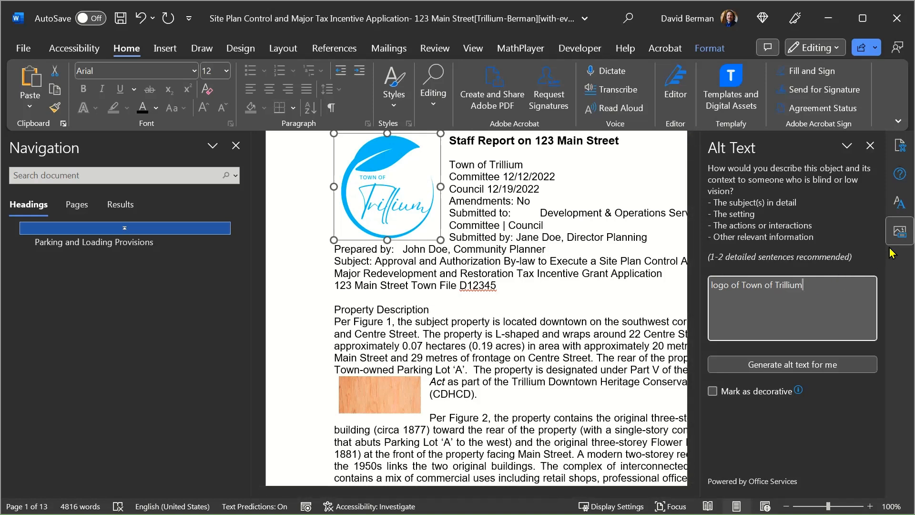
pyautogui.click(895, 151)
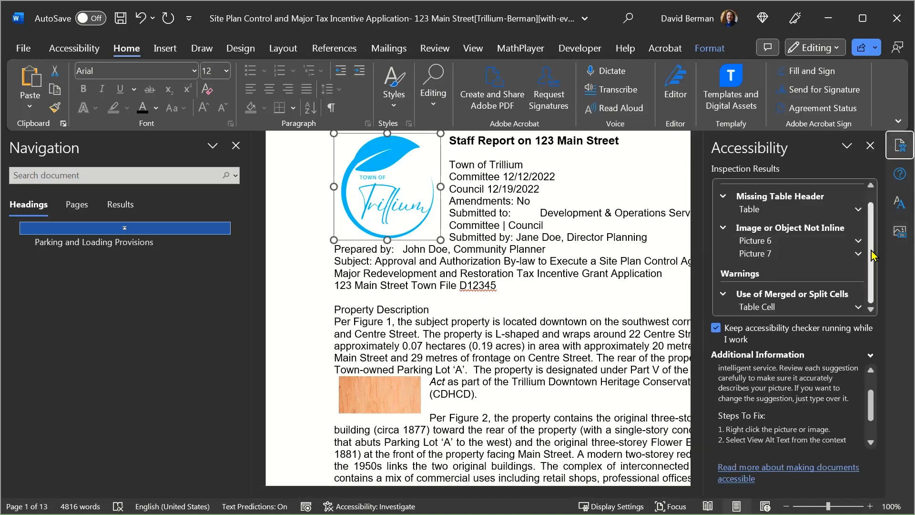
pyautogui.moveTo(871, 250); pyautogui.dragTo(881, 171)
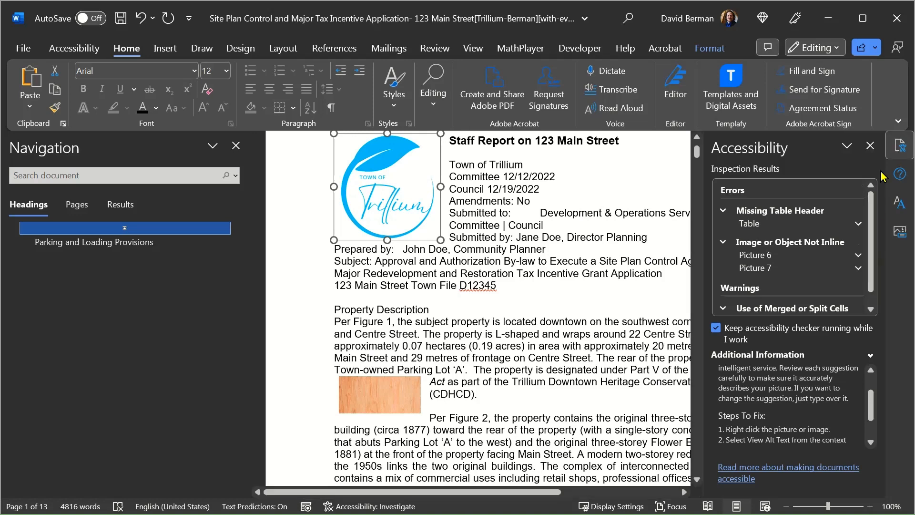